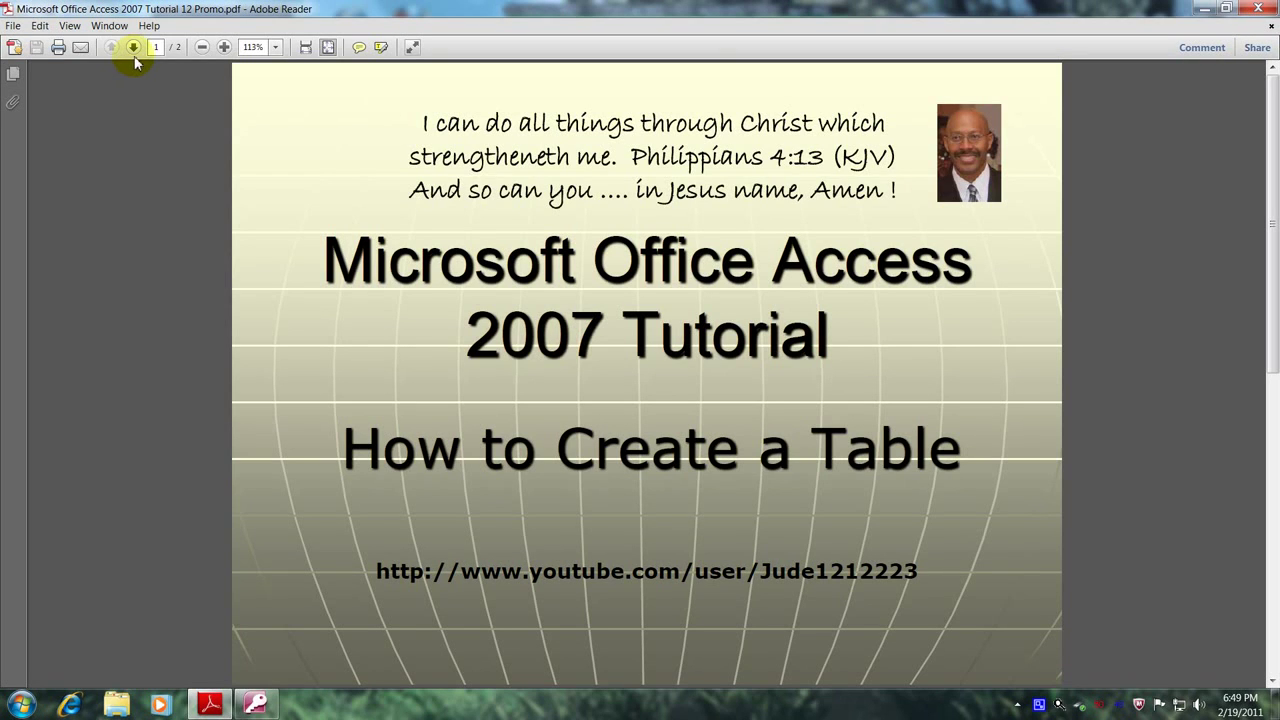
# Go to the Objectives slide in Adobe Reader, then switch to the Northwind database in Access.
pyautogui.click(133, 47)
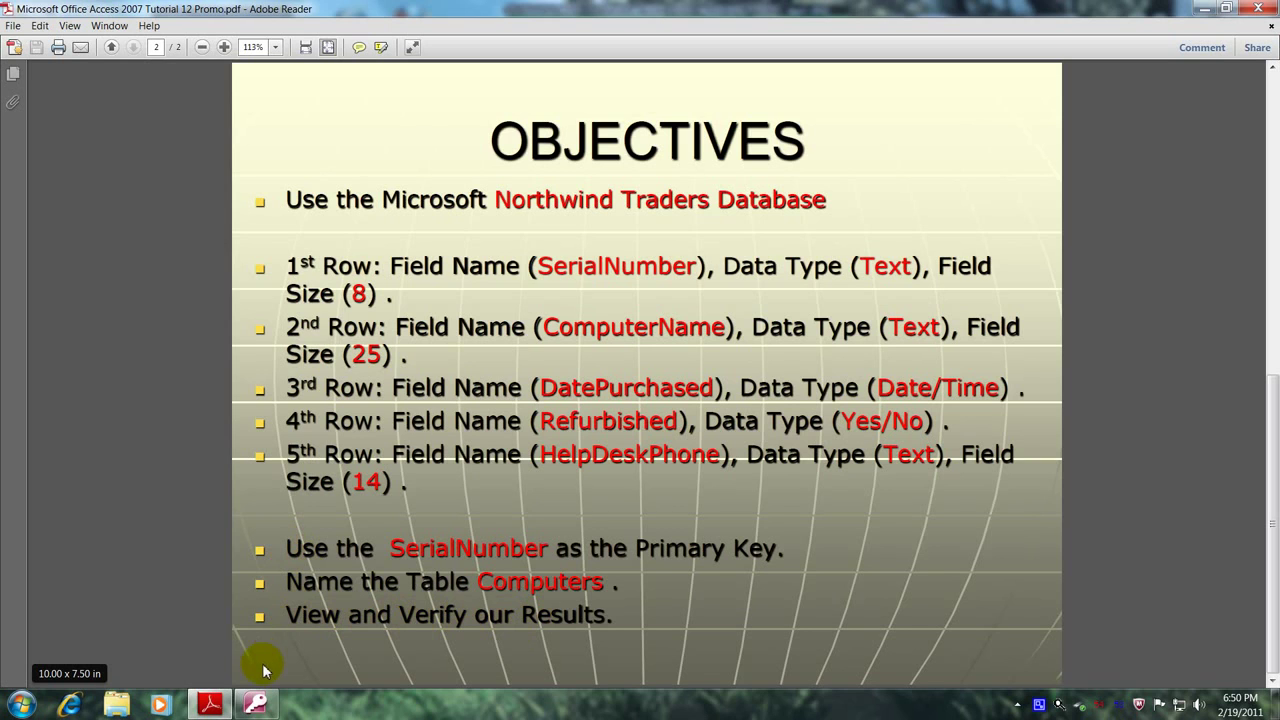
pyautogui.click(254, 707)
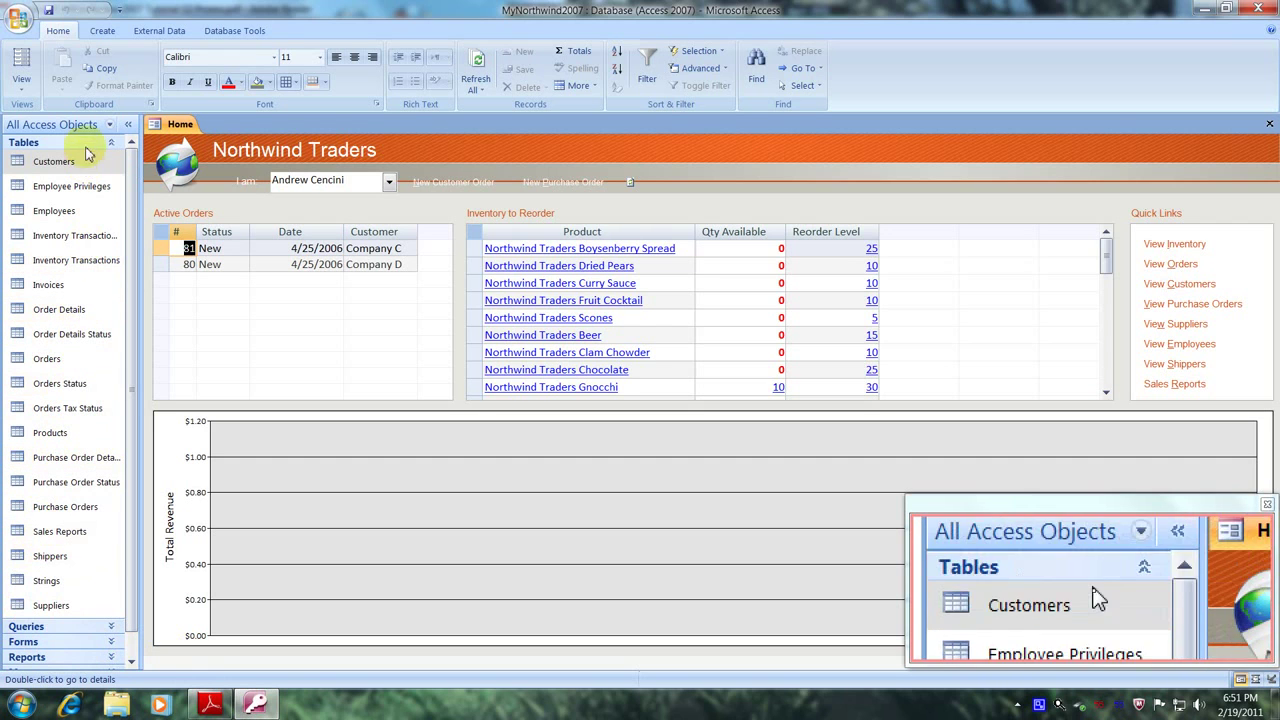
# Create a new blank table in Design View from the Create ribbon.
pyautogui.click(102, 31)
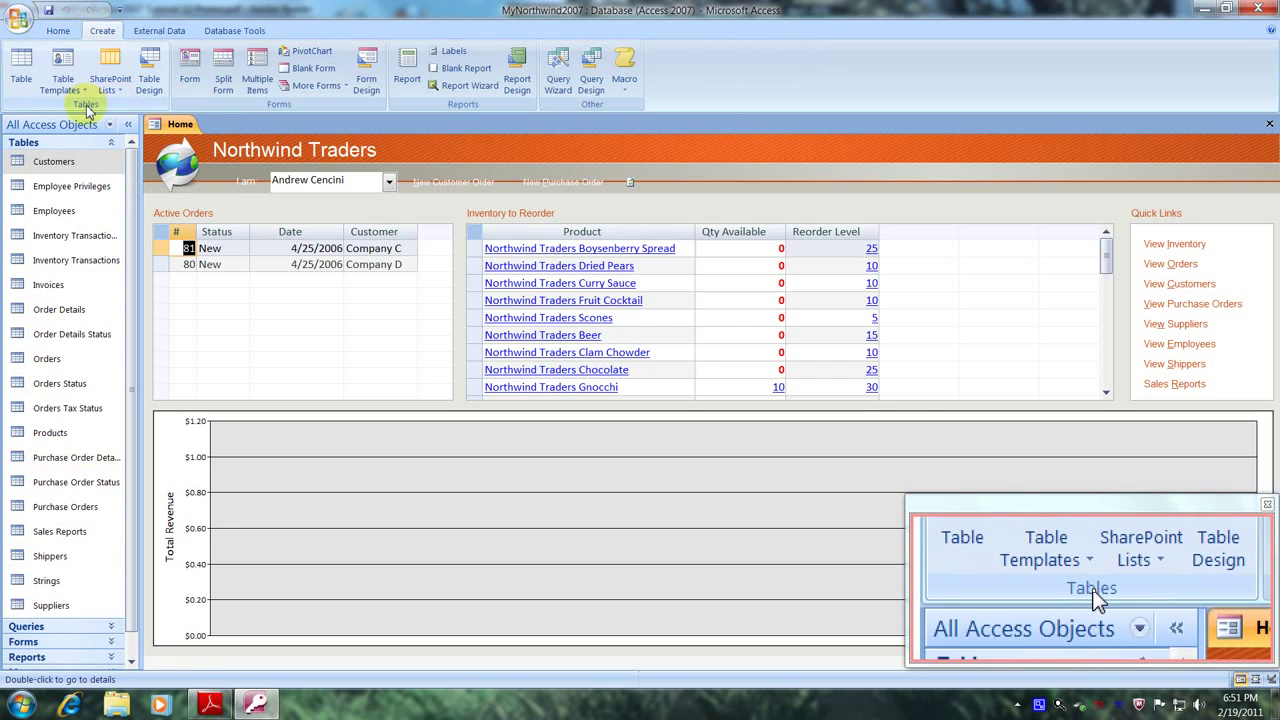
pyautogui.click(148, 89)
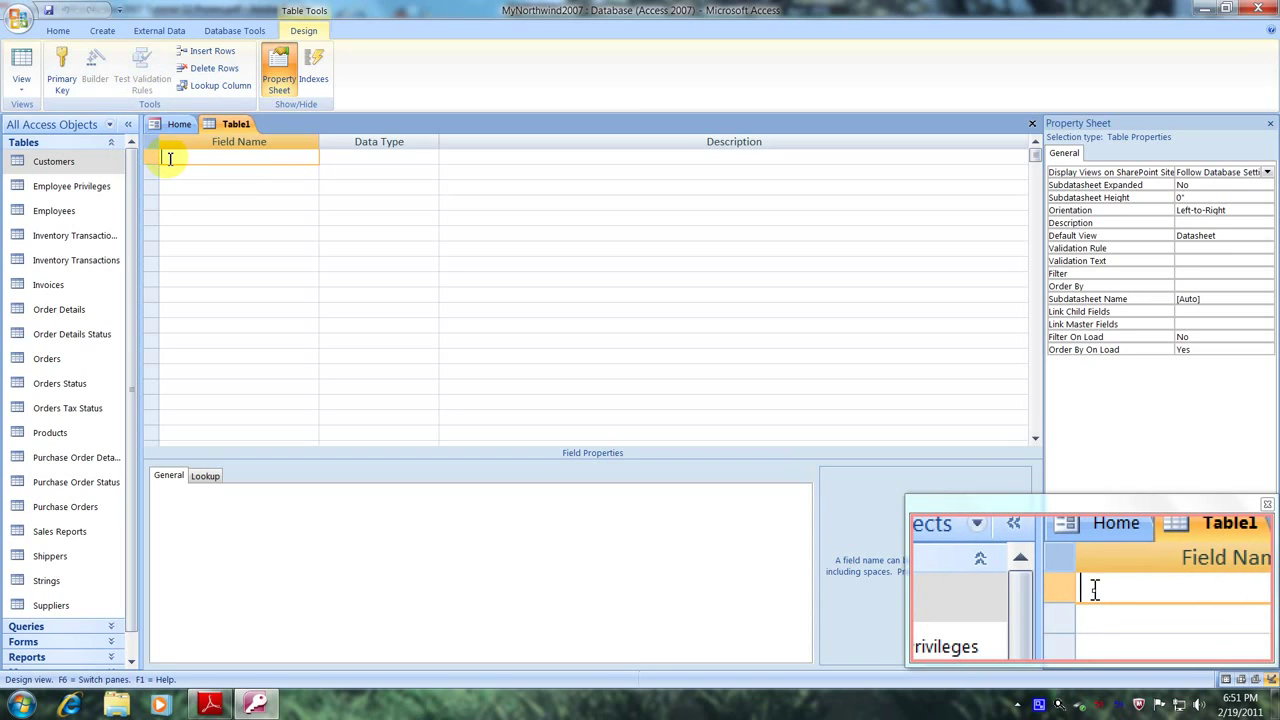
# Add the SerialNumber field as Text with a field size of 8.
pyautogui.write('SerialNumbe')
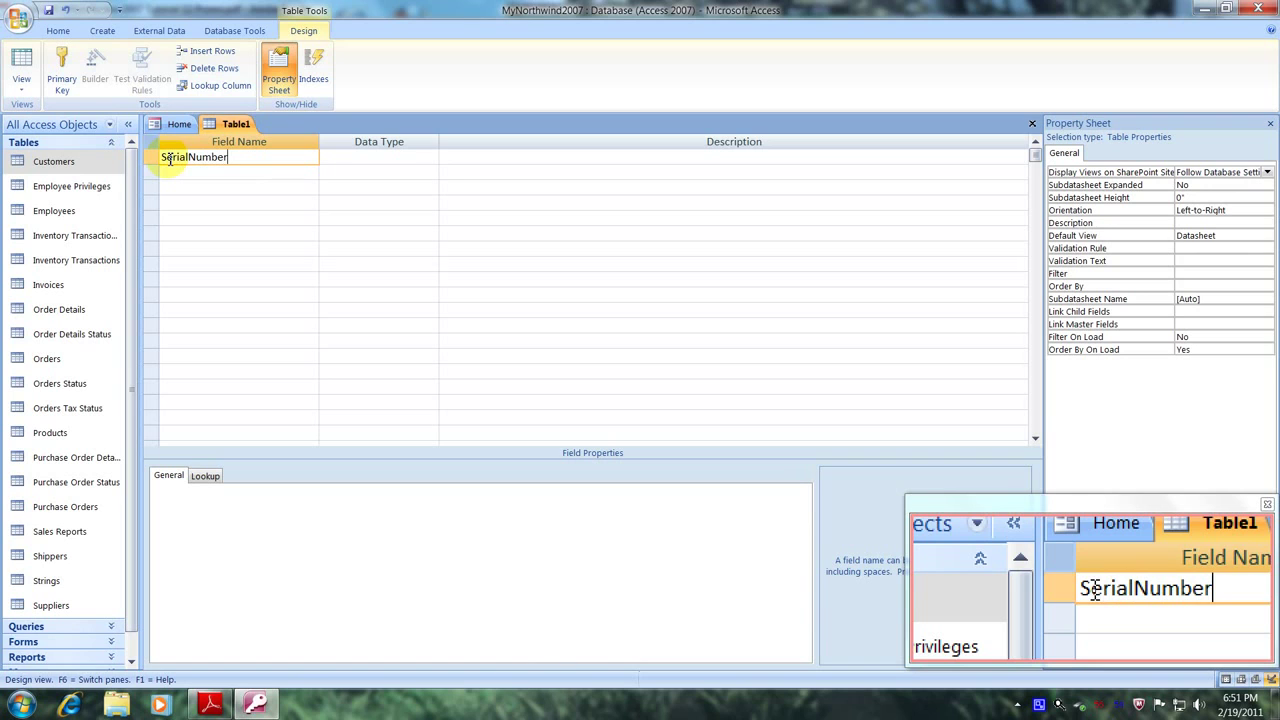
pyautogui.write('r')
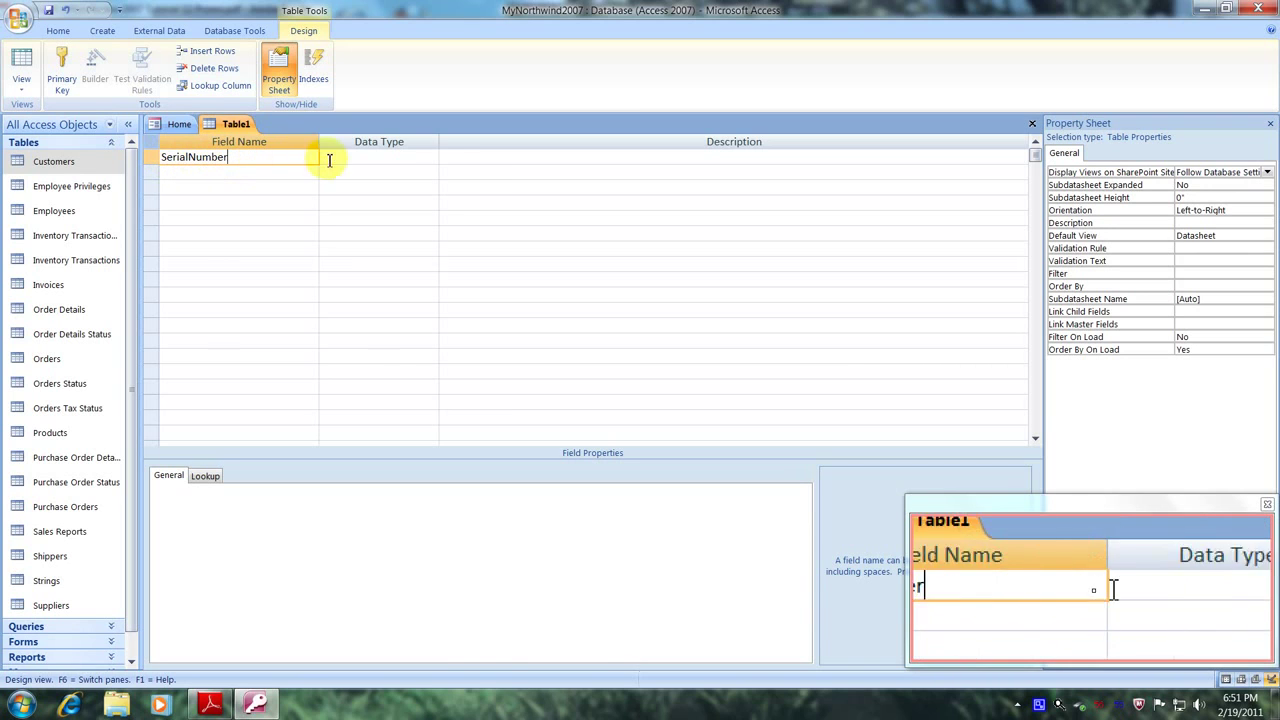
pyautogui.click(362, 160)
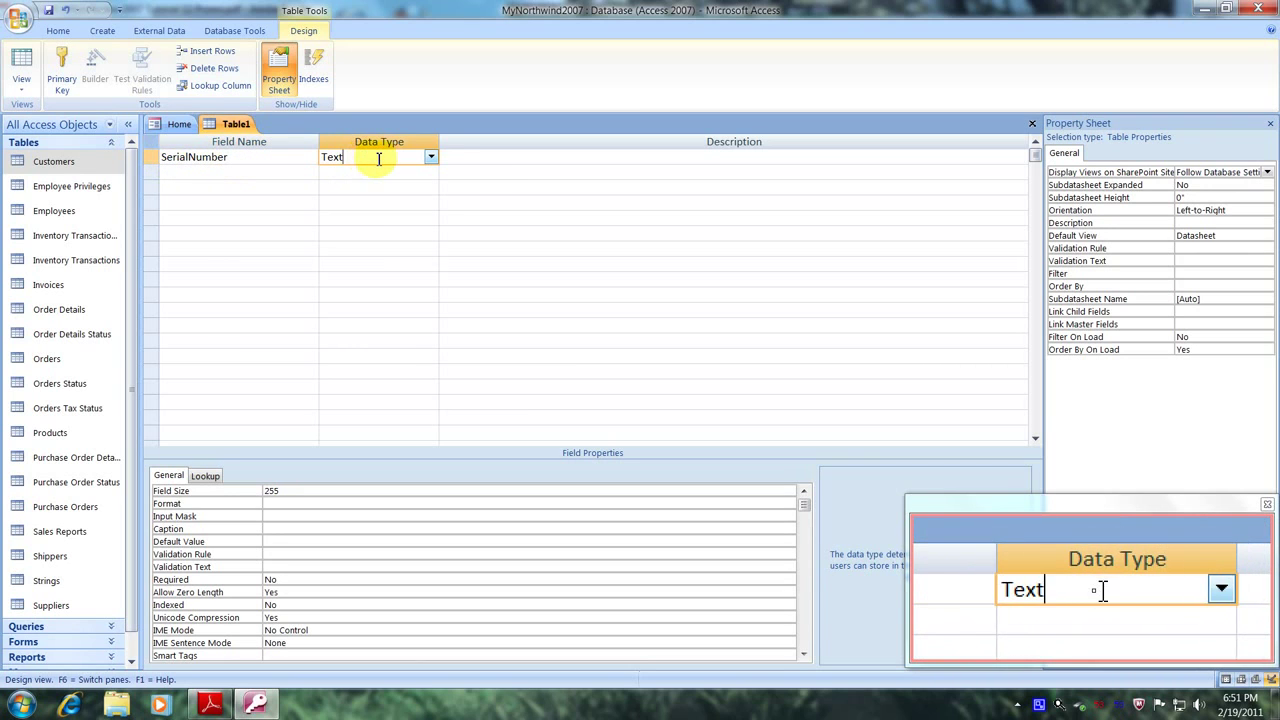
pyautogui.click(430, 158)
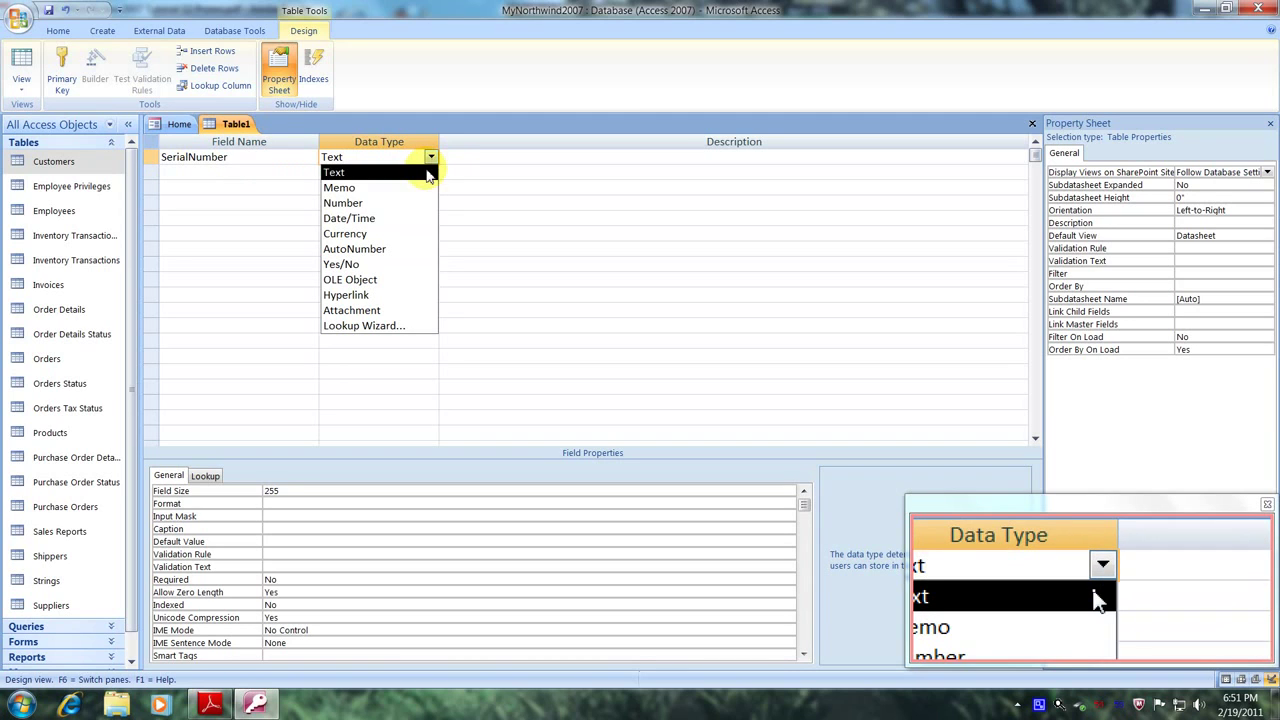
pyautogui.click(427, 175)
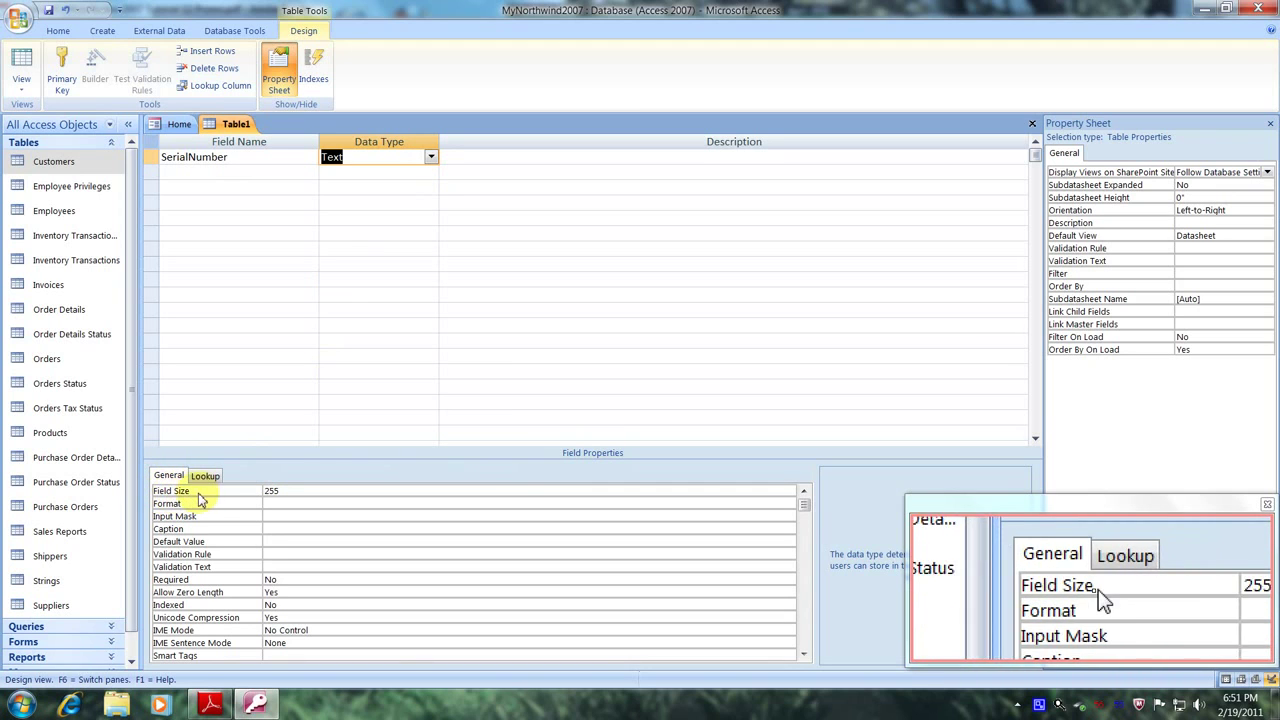
pyautogui.click(291, 490)
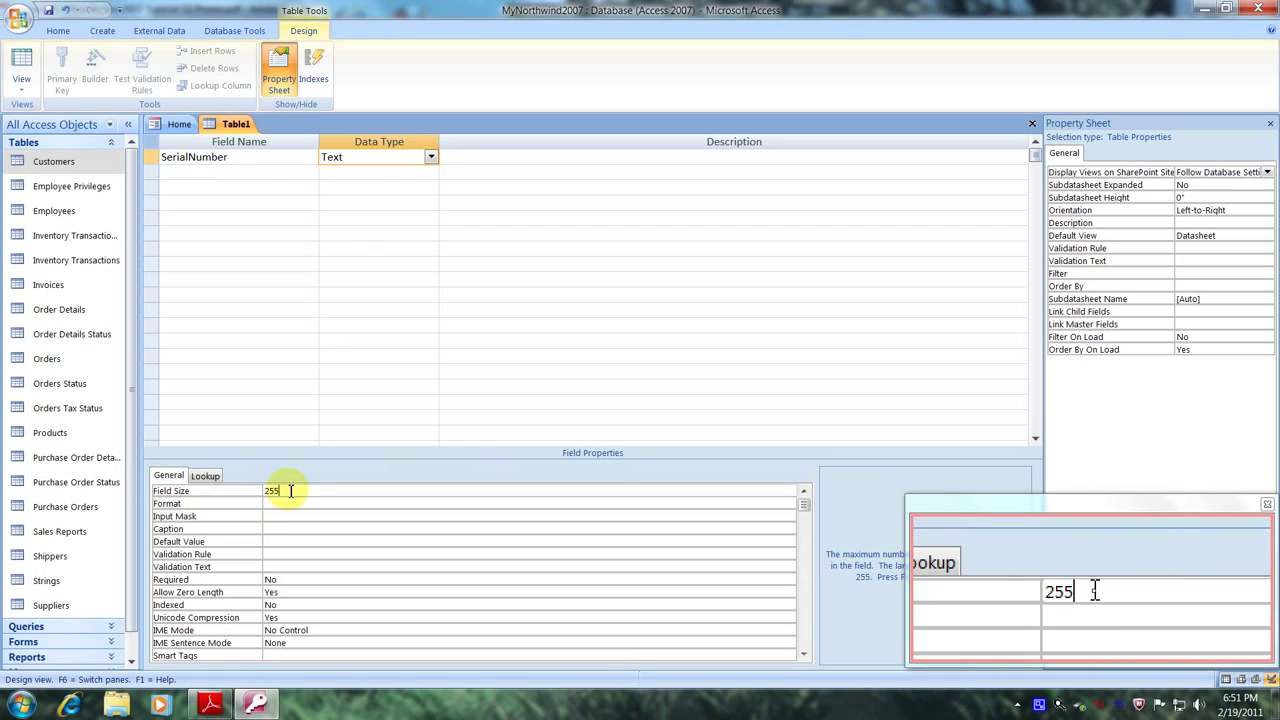
pyautogui.press('BackSpace')
pyautogui.press('BackSpace')
pyautogui.write('8')
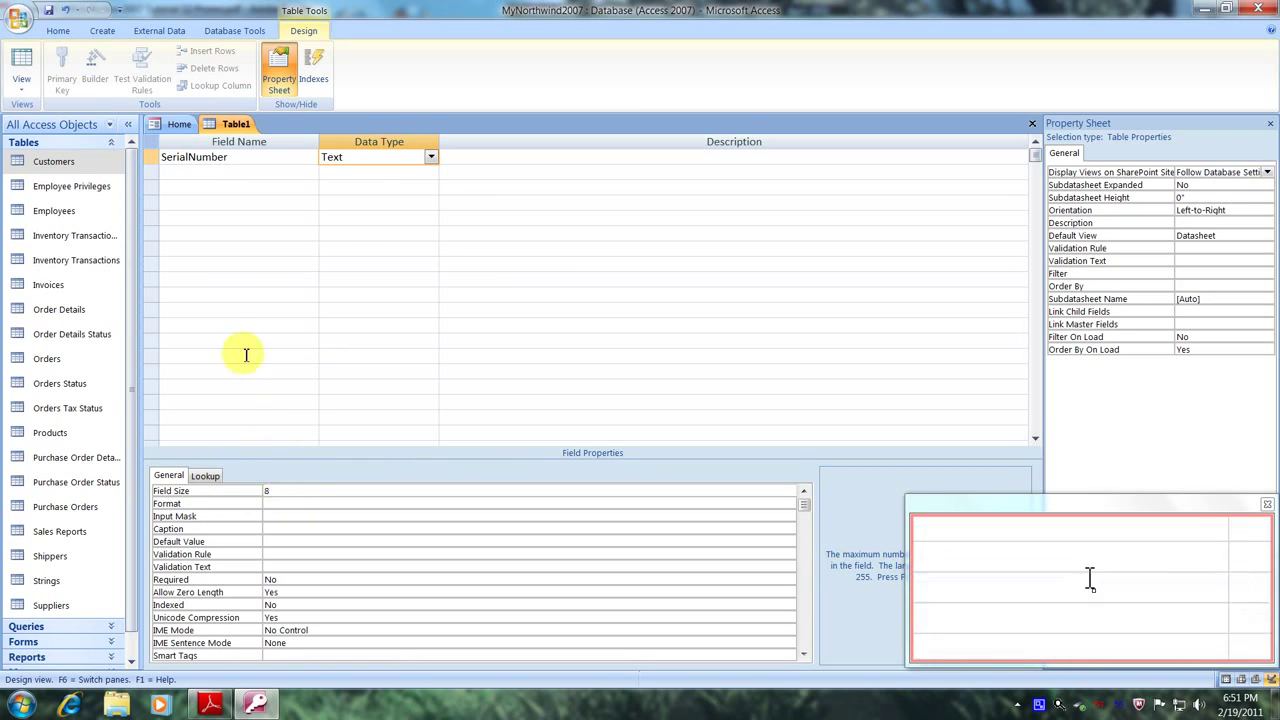
pyautogui.click(174, 172)
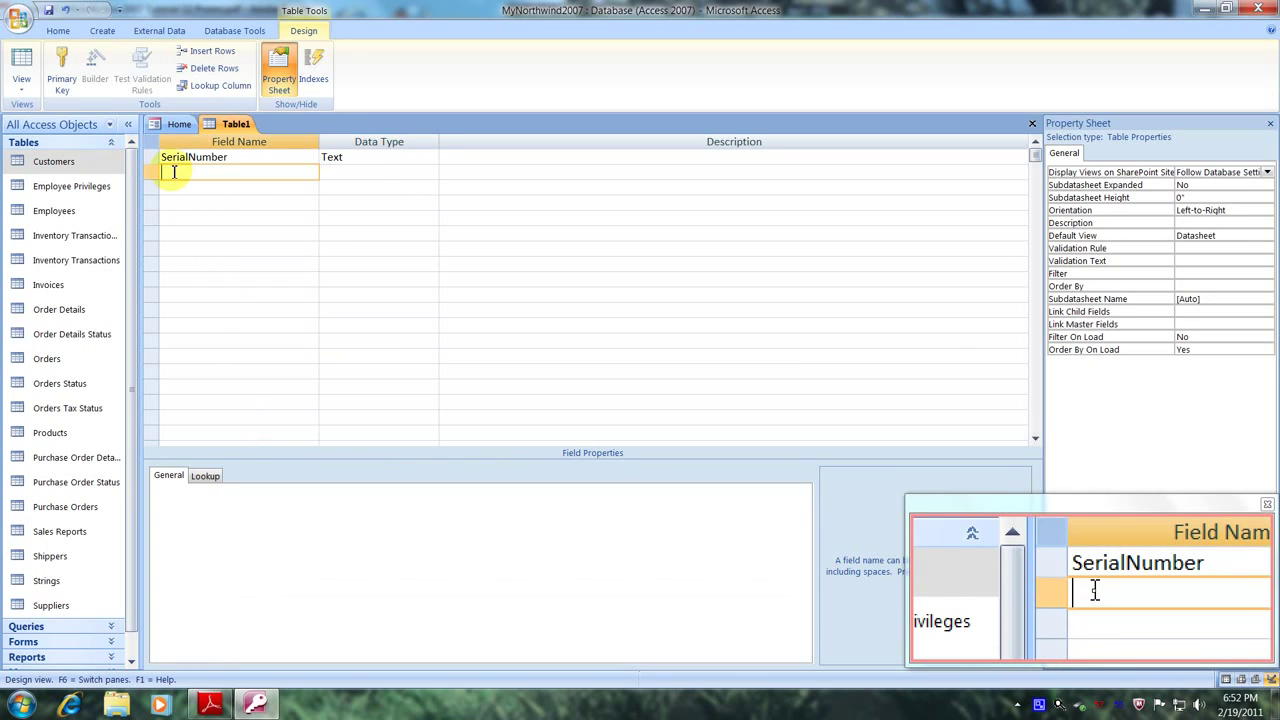
# Add ComputerName as the second field with the Text data type and field size 25.
pyautogui.write('Computer')
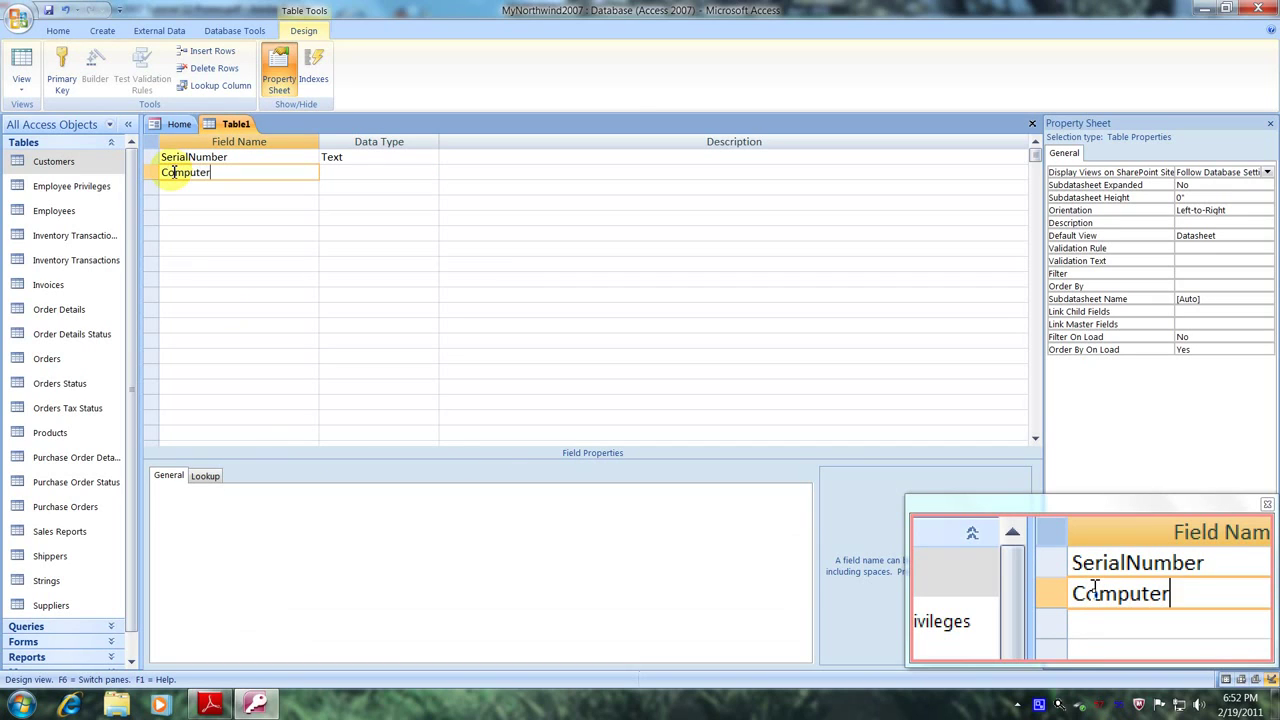
pyautogui.write('Name')
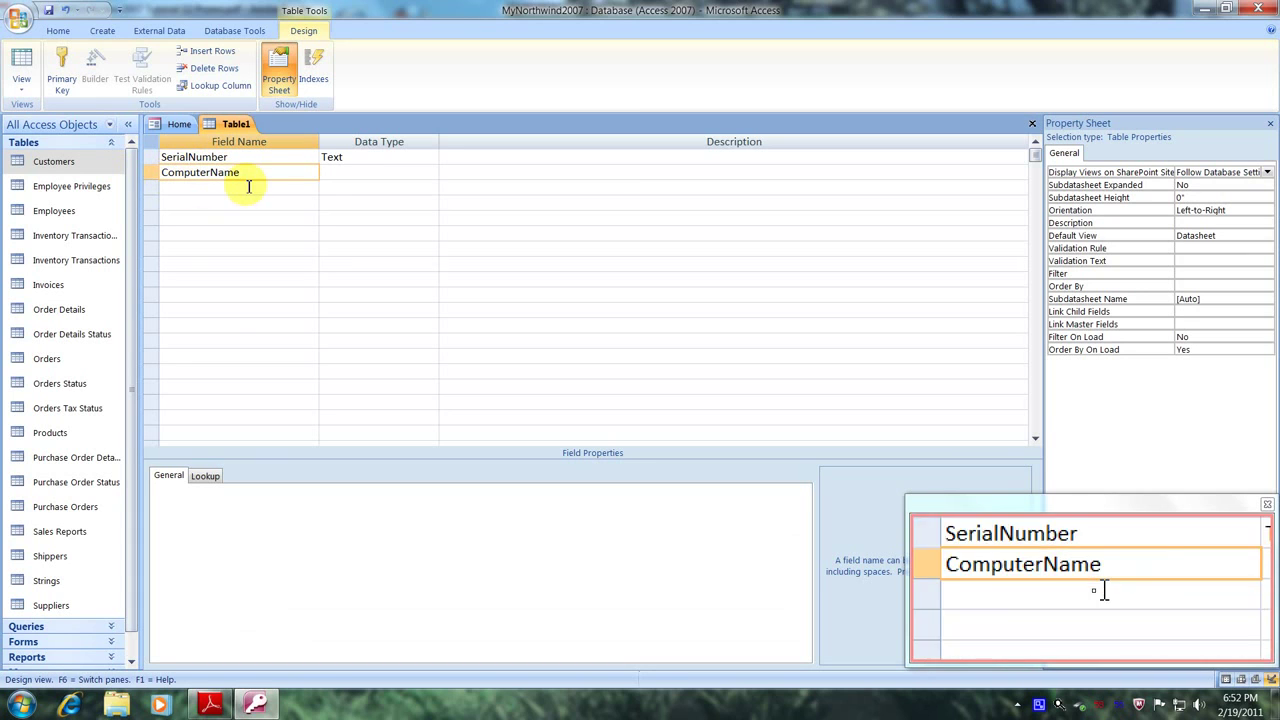
pyautogui.click(360, 173)
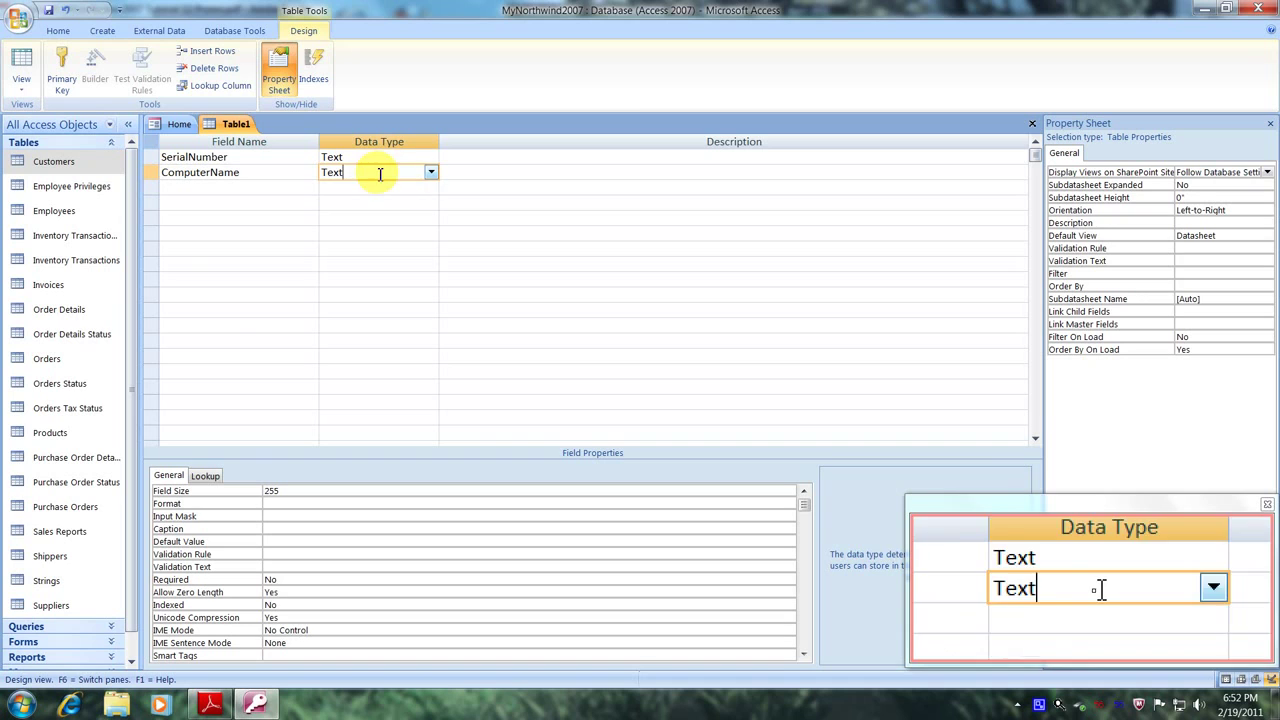
pyautogui.click(431, 174)
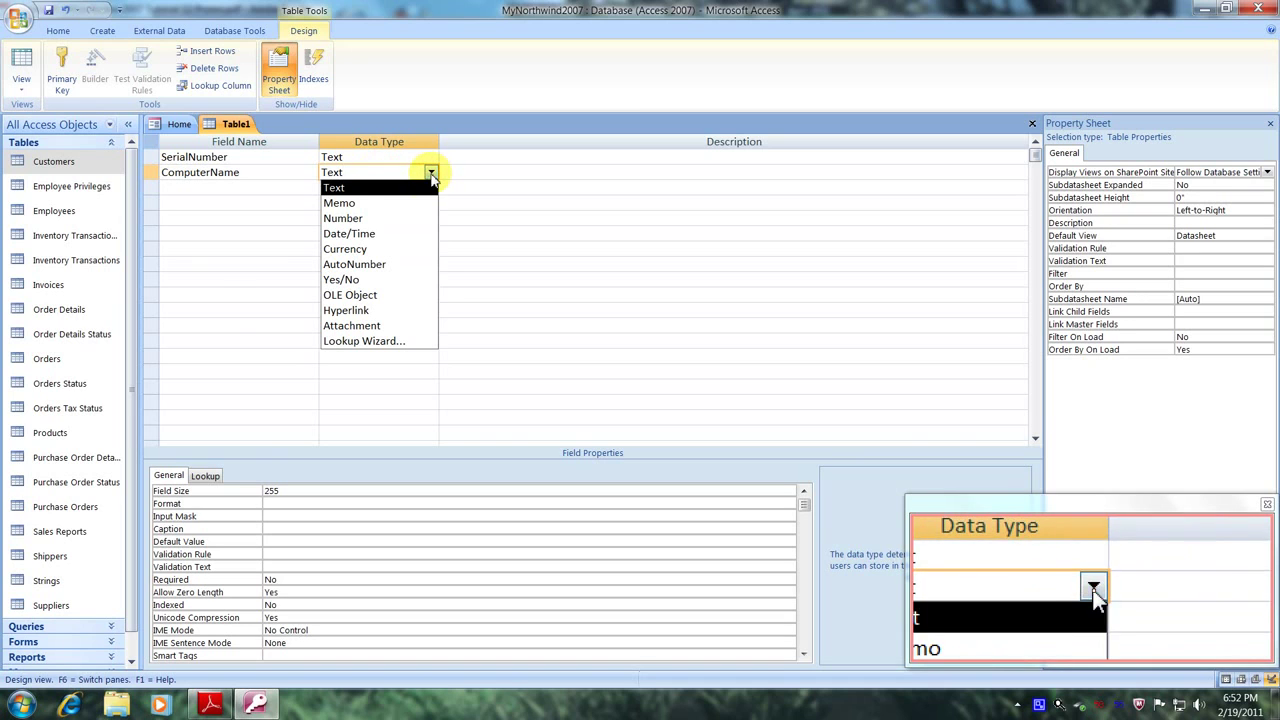
pyautogui.click(376, 190)
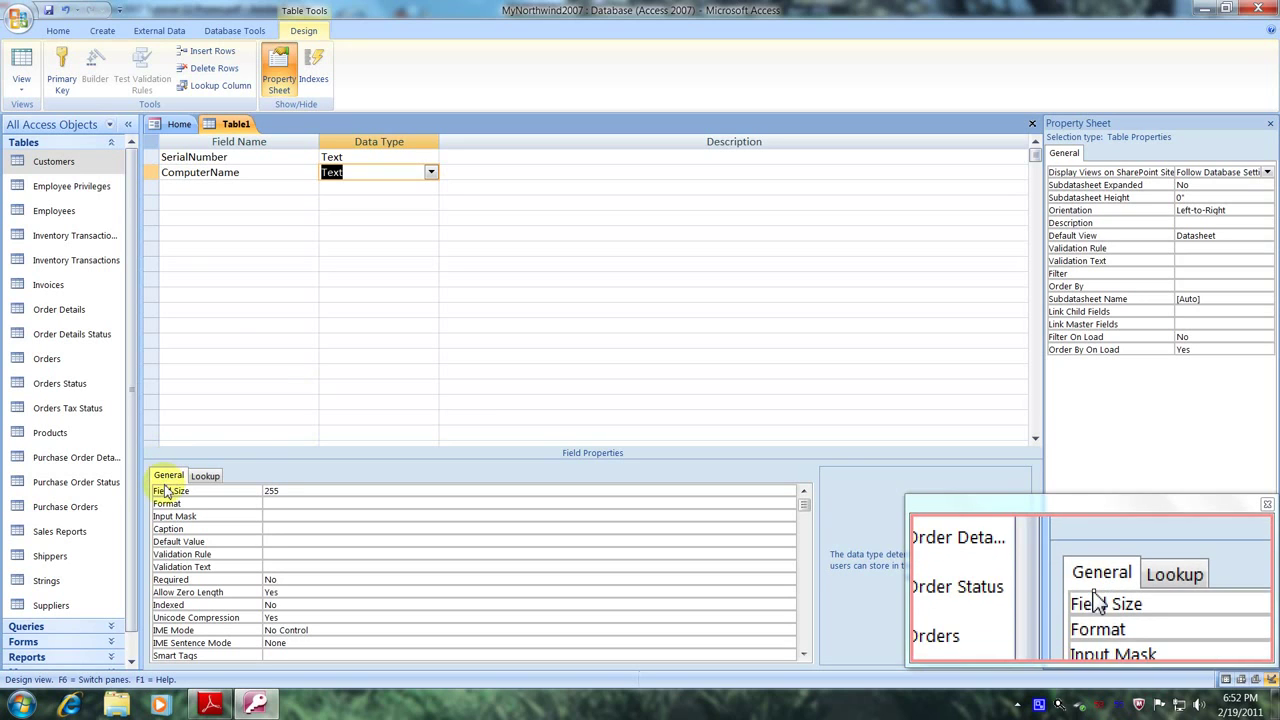
pyautogui.click(286, 491)
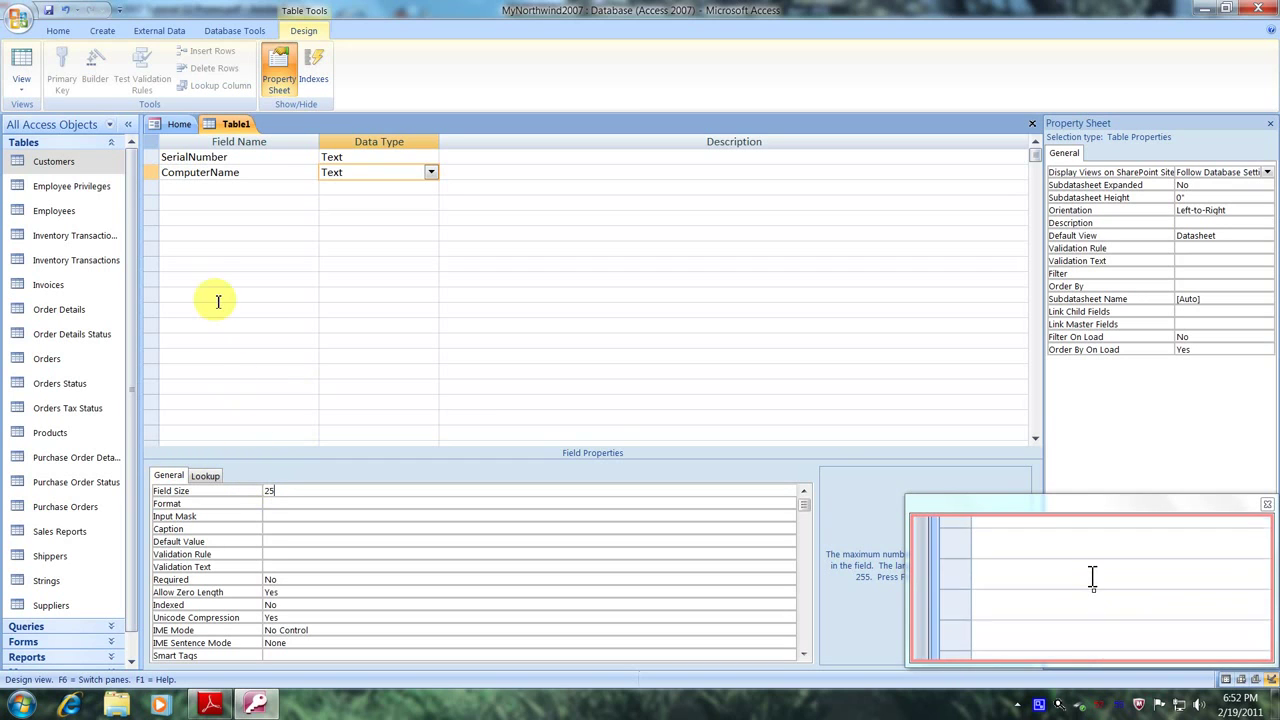
# Add DatePurchased in the third row with the Date/Time data type.
pyautogui.click(172, 188)
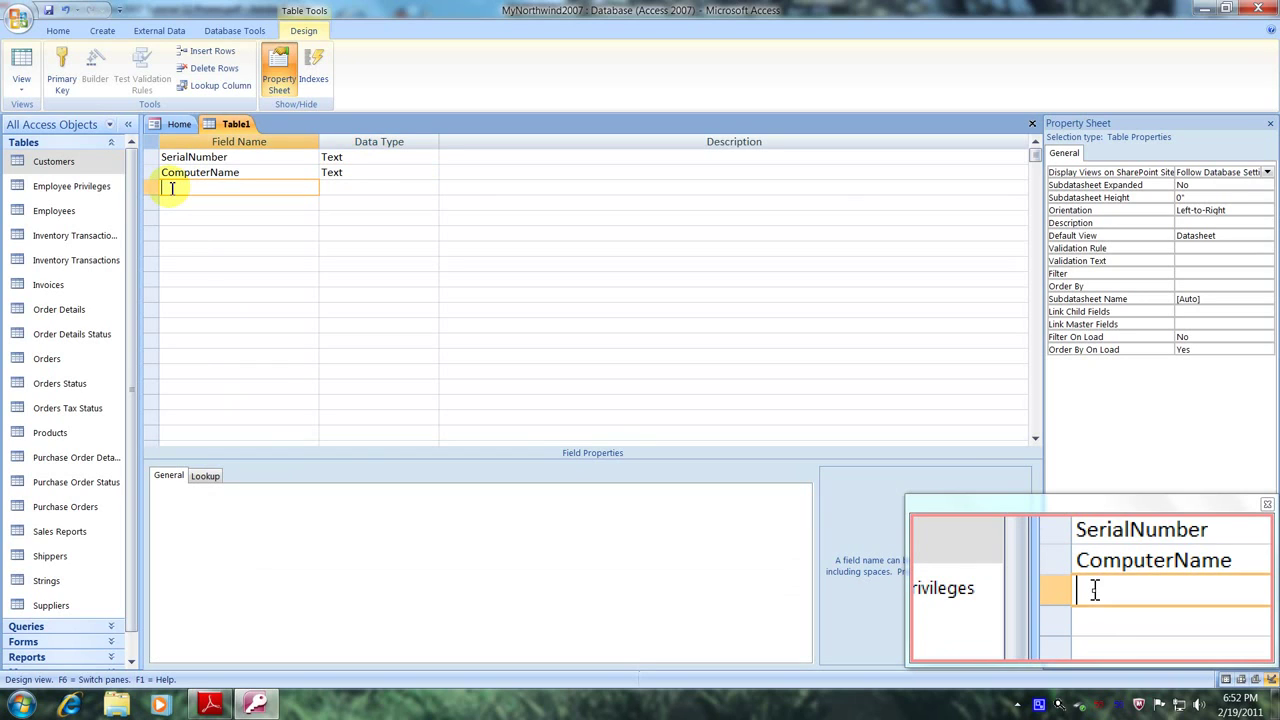
pyautogui.write('DatePurchased')
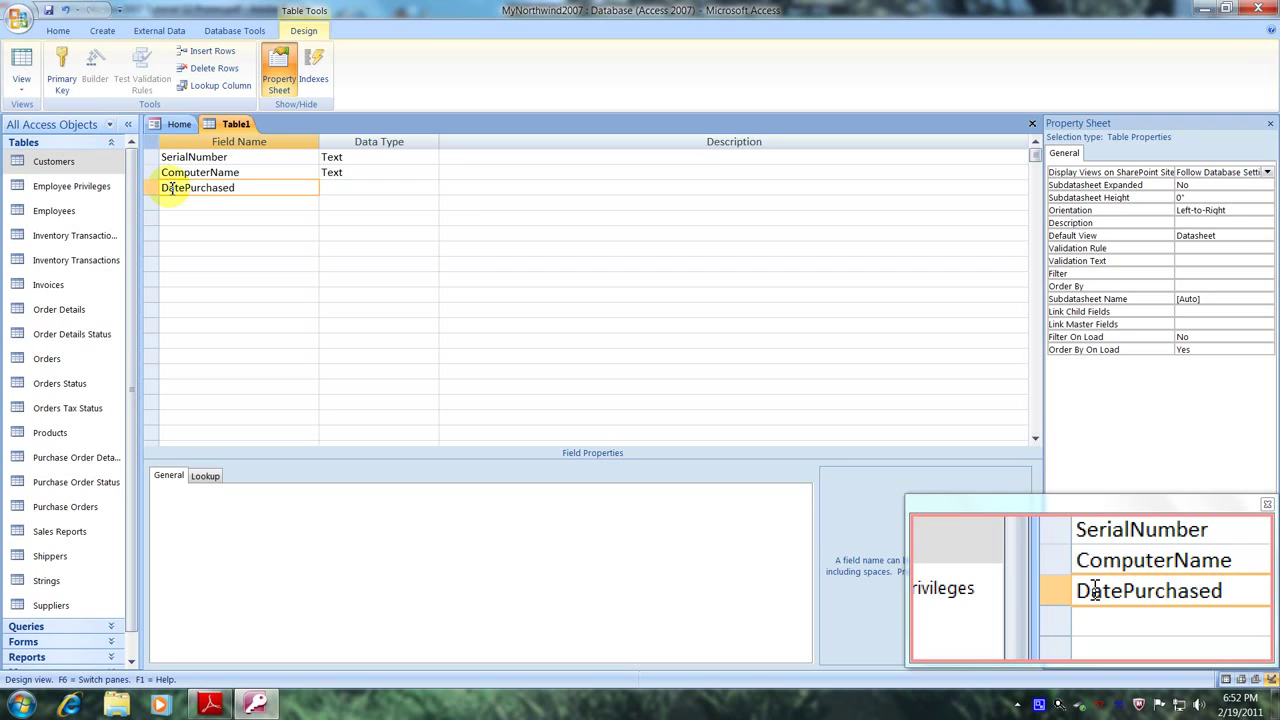
pyautogui.click(351, 188)
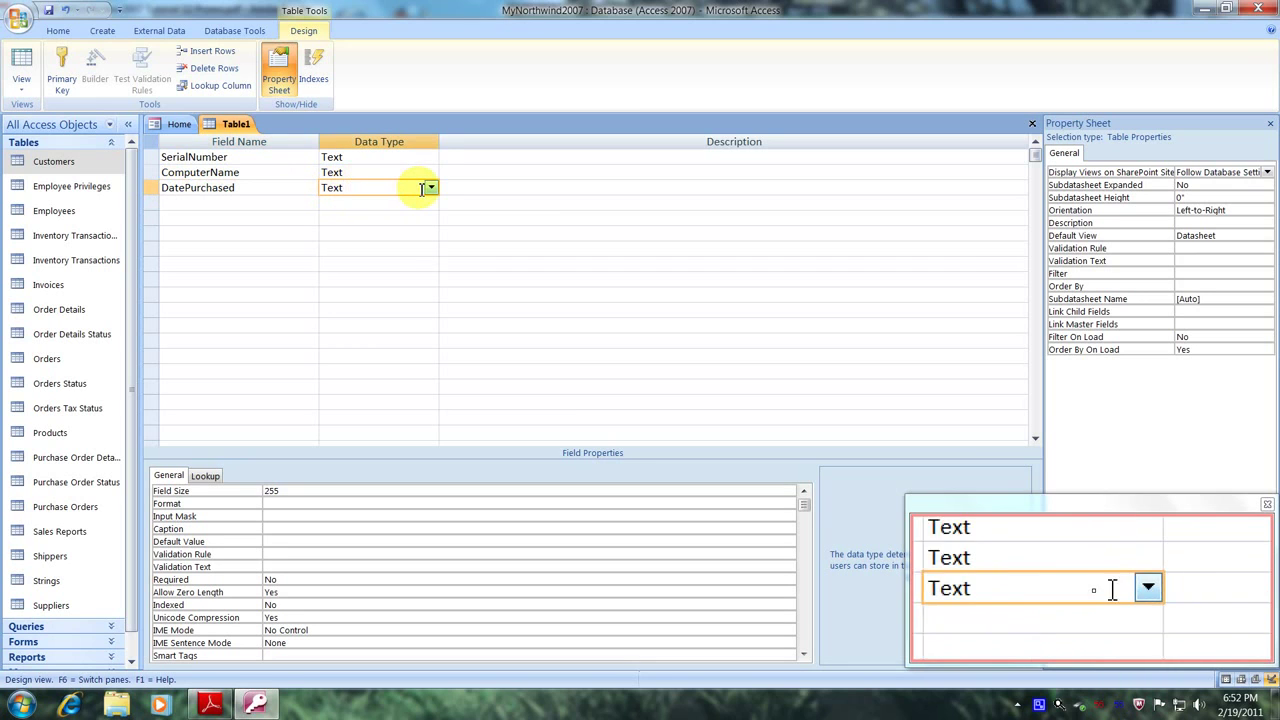
pyautogui.click(431, 189)
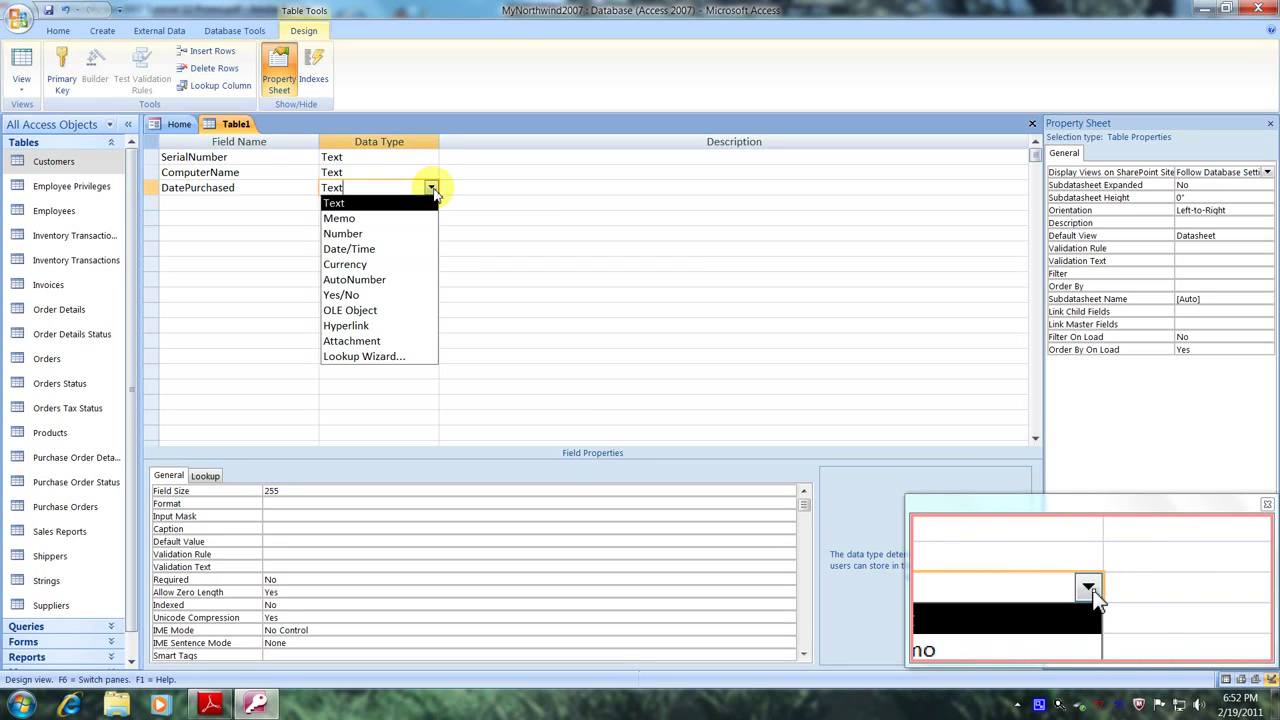
pyautogui.click(393, 256)
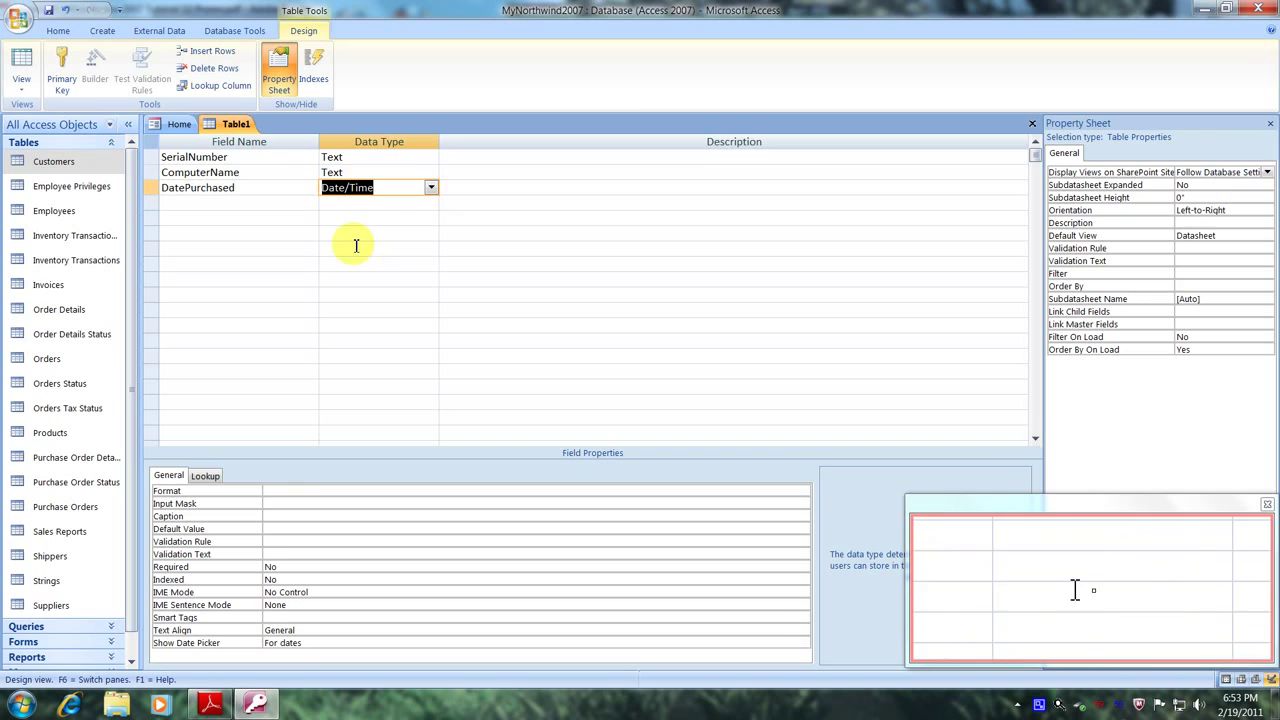
pyautogui.click(169, 203)
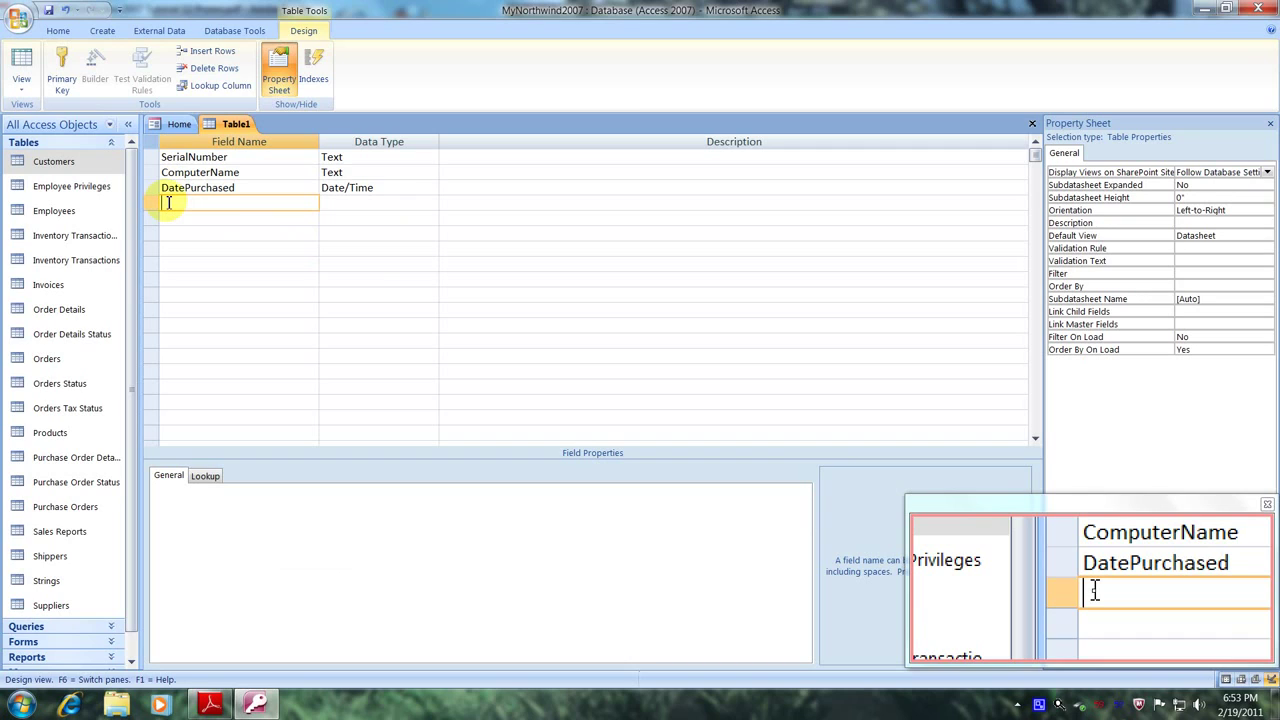
# Add Refurbished in the fourth row with the Yes/No data type.
pyautogui.write('Refurbished')
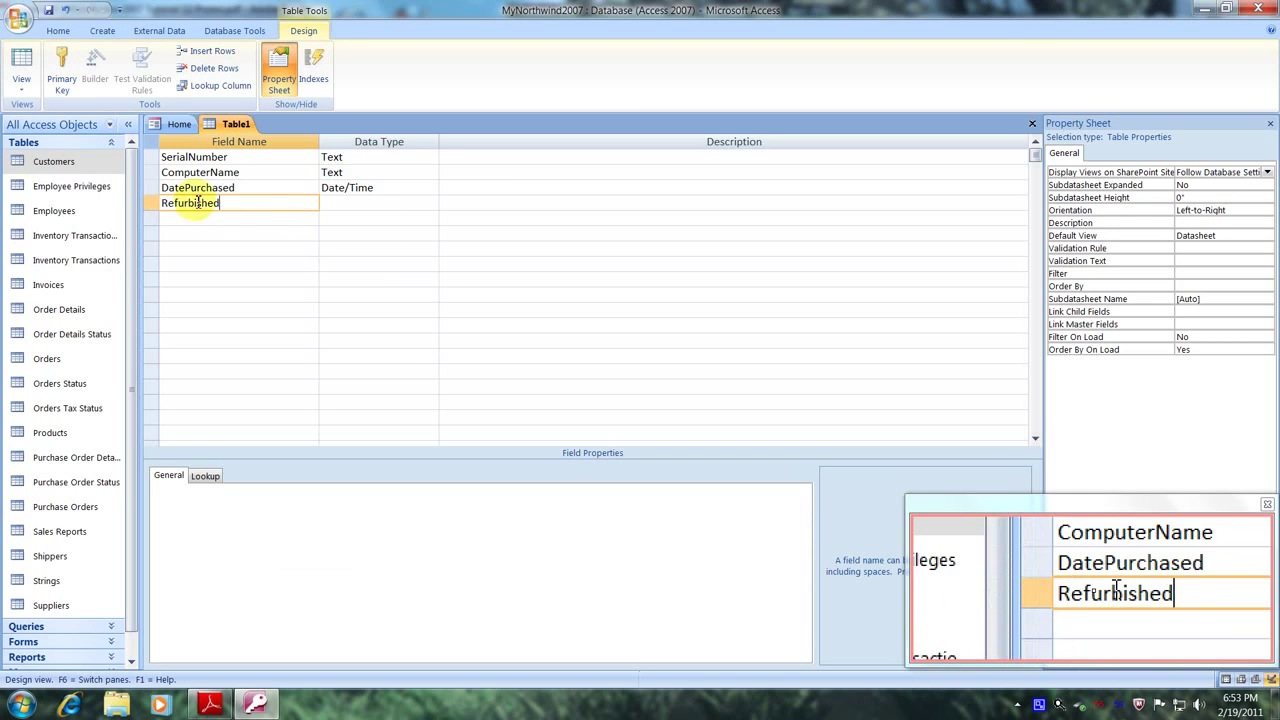
pyautogui.click(328, 204)
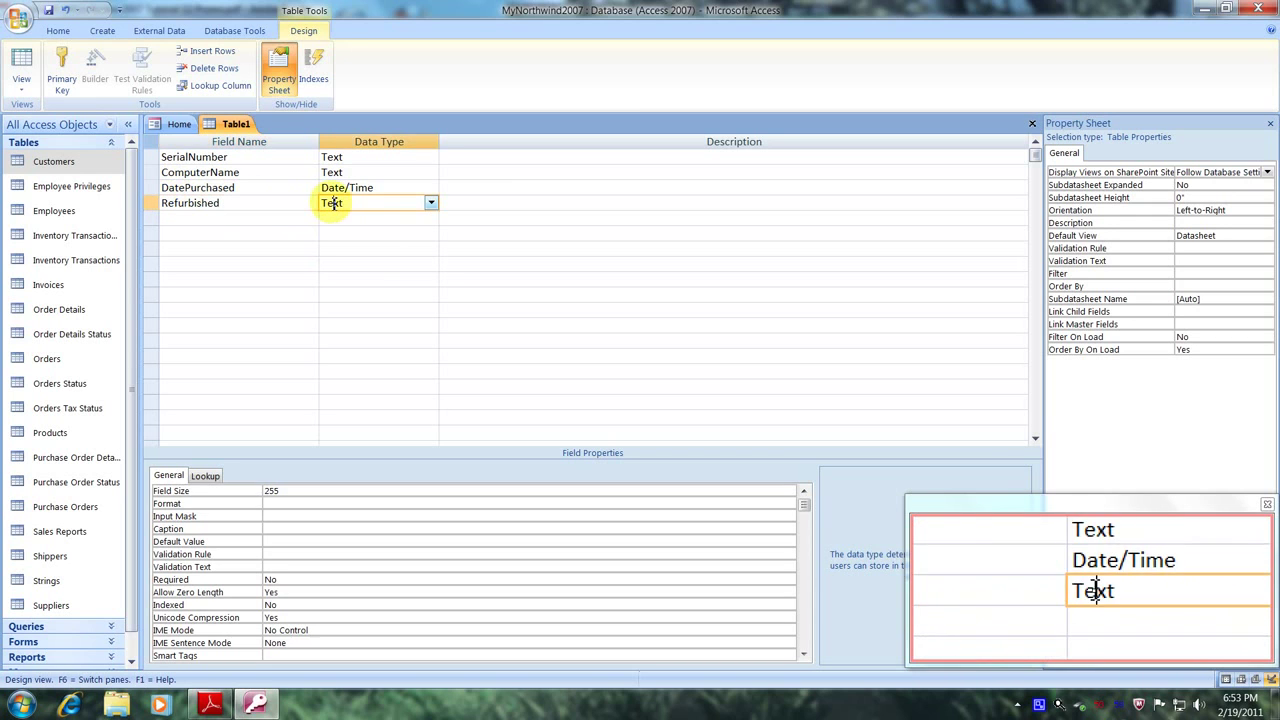
pyautogui.click(431, 204)
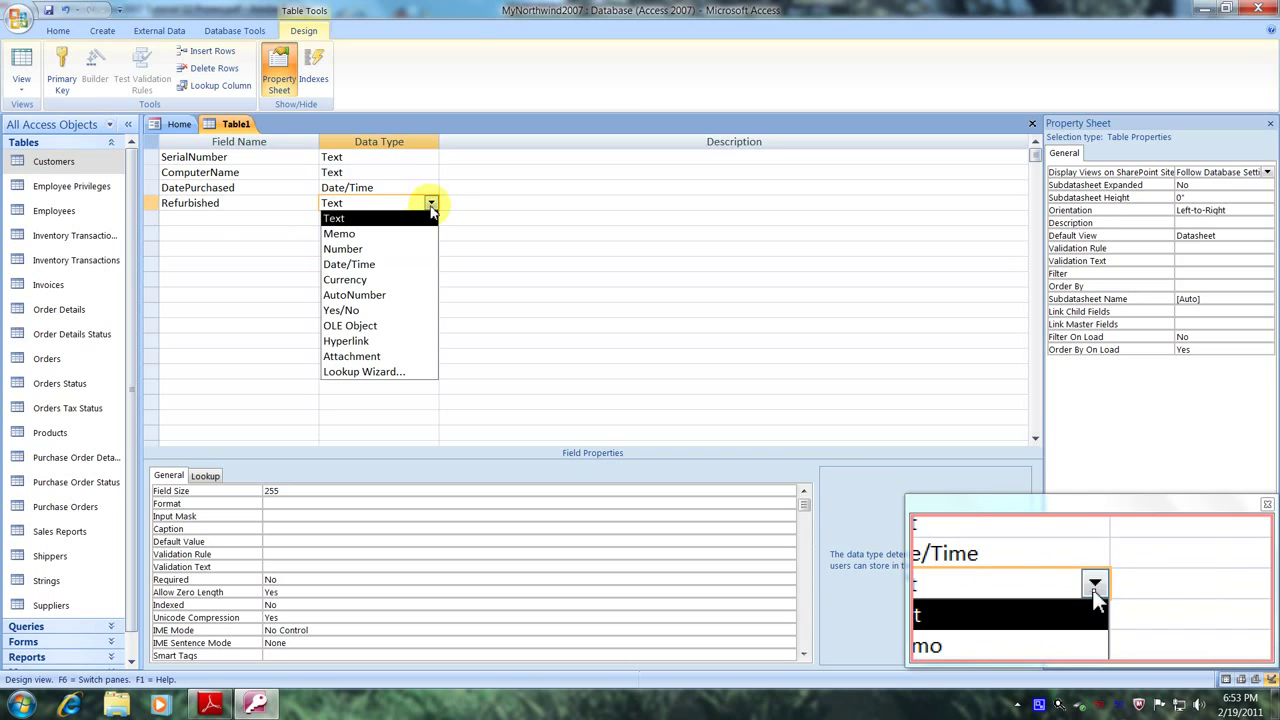
pyautogui.click(413, 312)
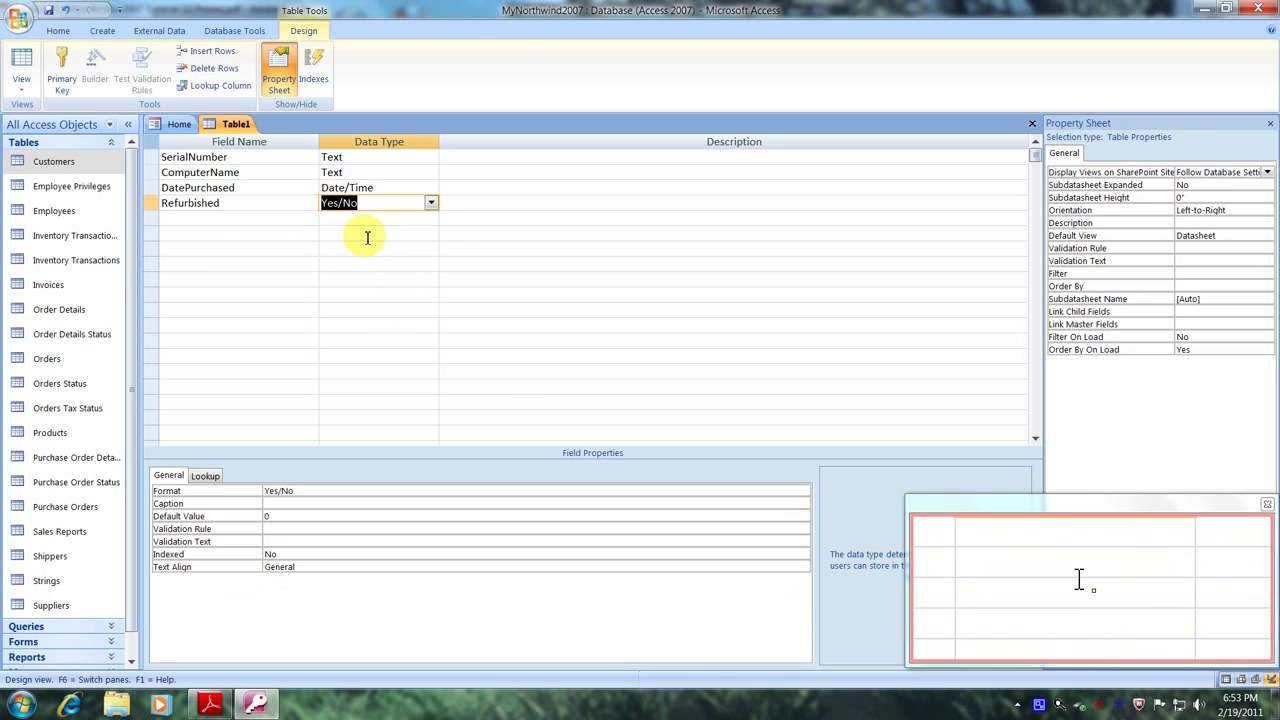
pyautogui.click(172, 218)
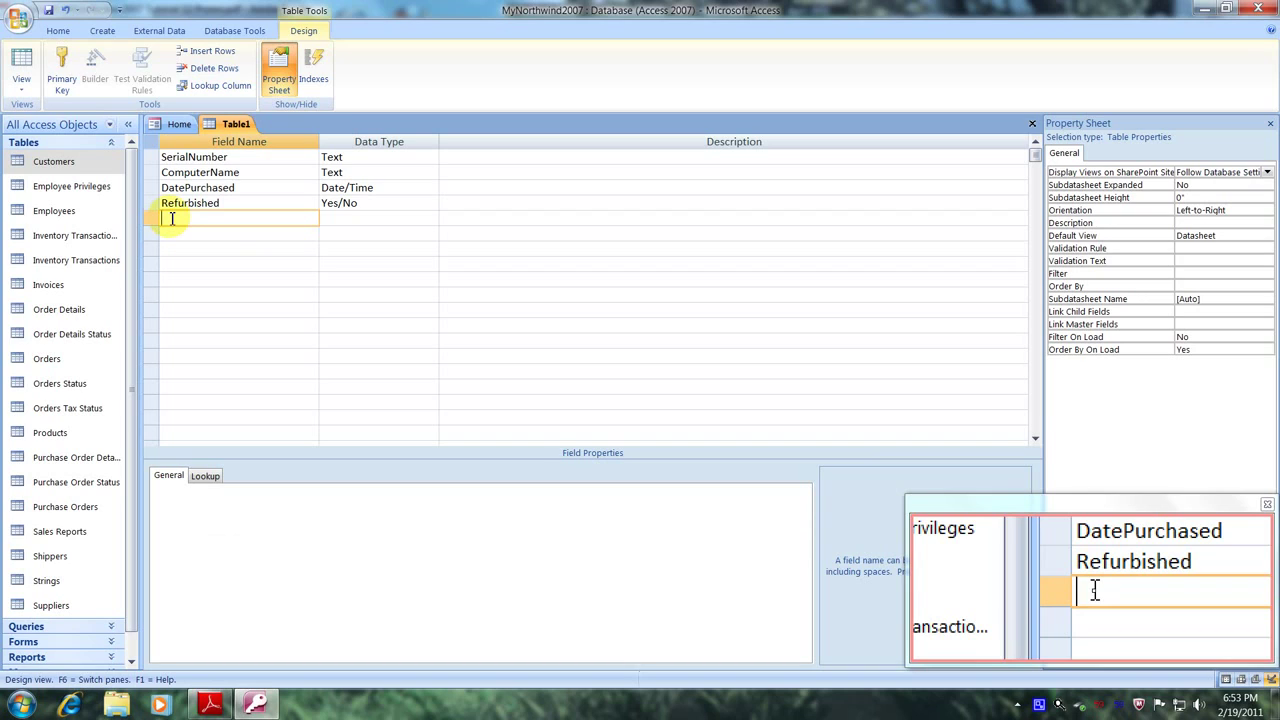
# Add HelpDeskPhone as a Text field with its field size reduced from 255 to 14.
pyautogui.write('HelpDeskP')
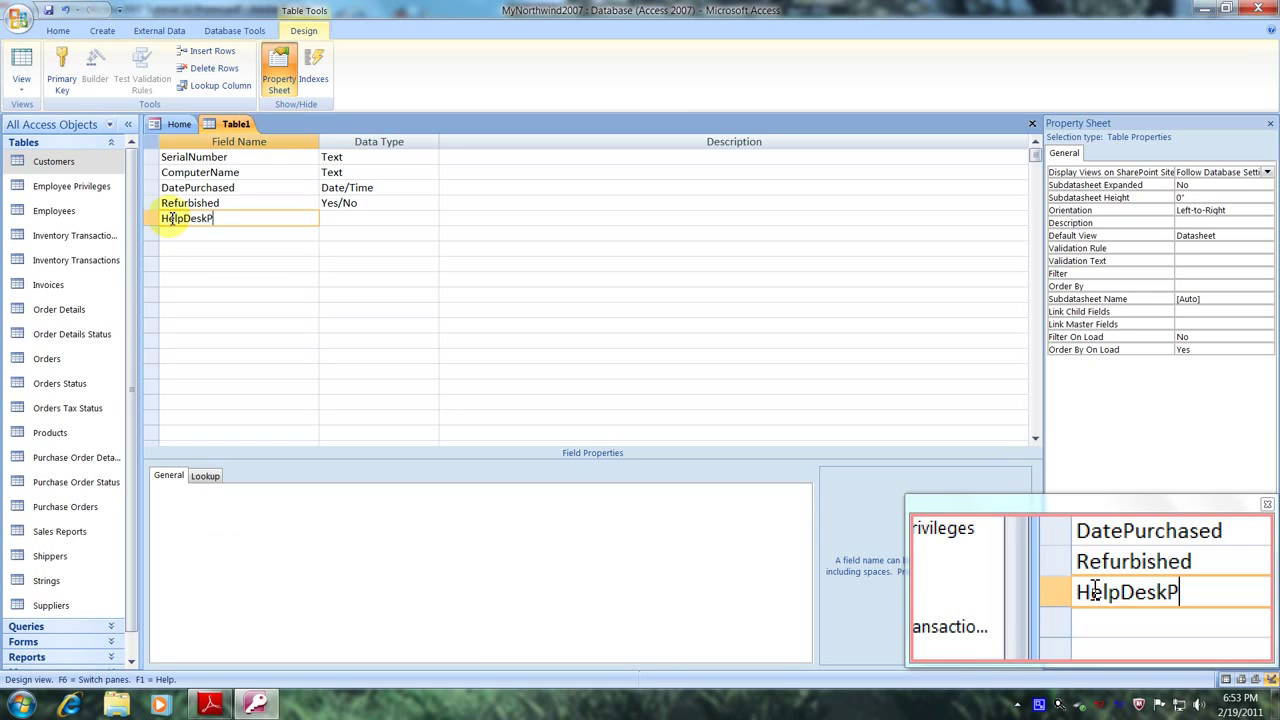
pyautogui.write('hone')
pyautogui.click(350, 218)
pyautogui.click(431, 218)
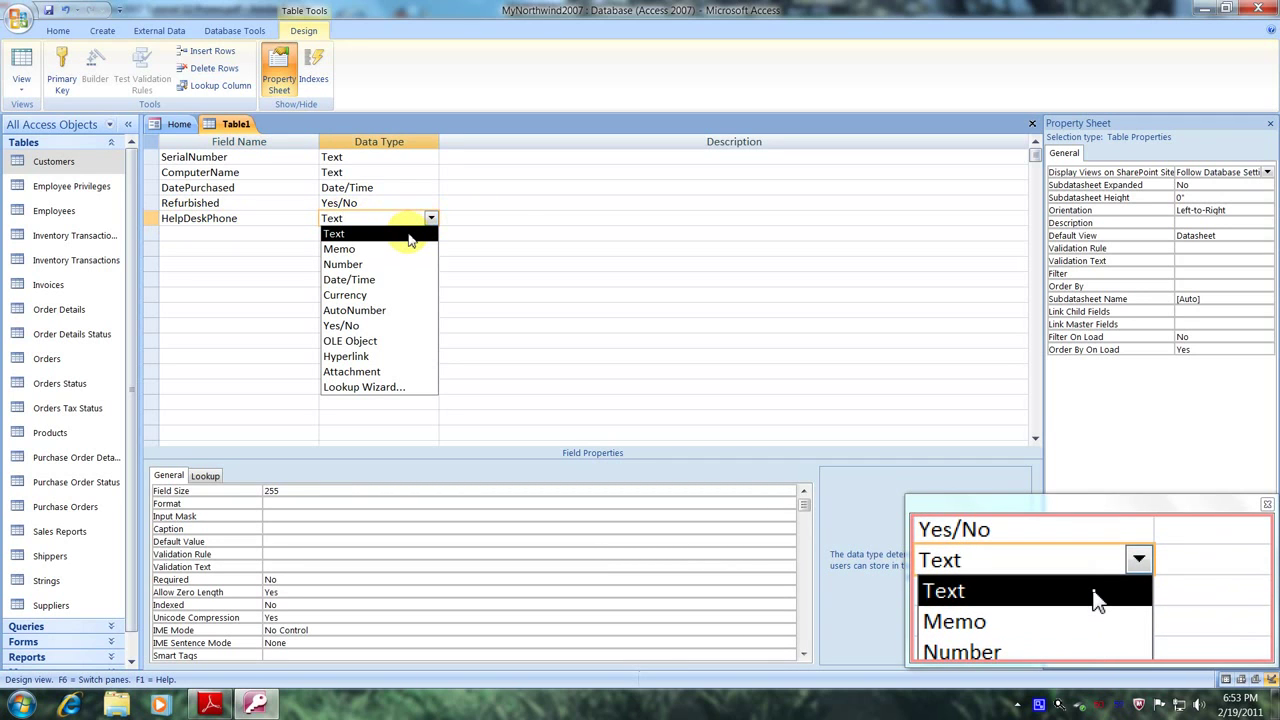
pyautogui.click(408, 236)
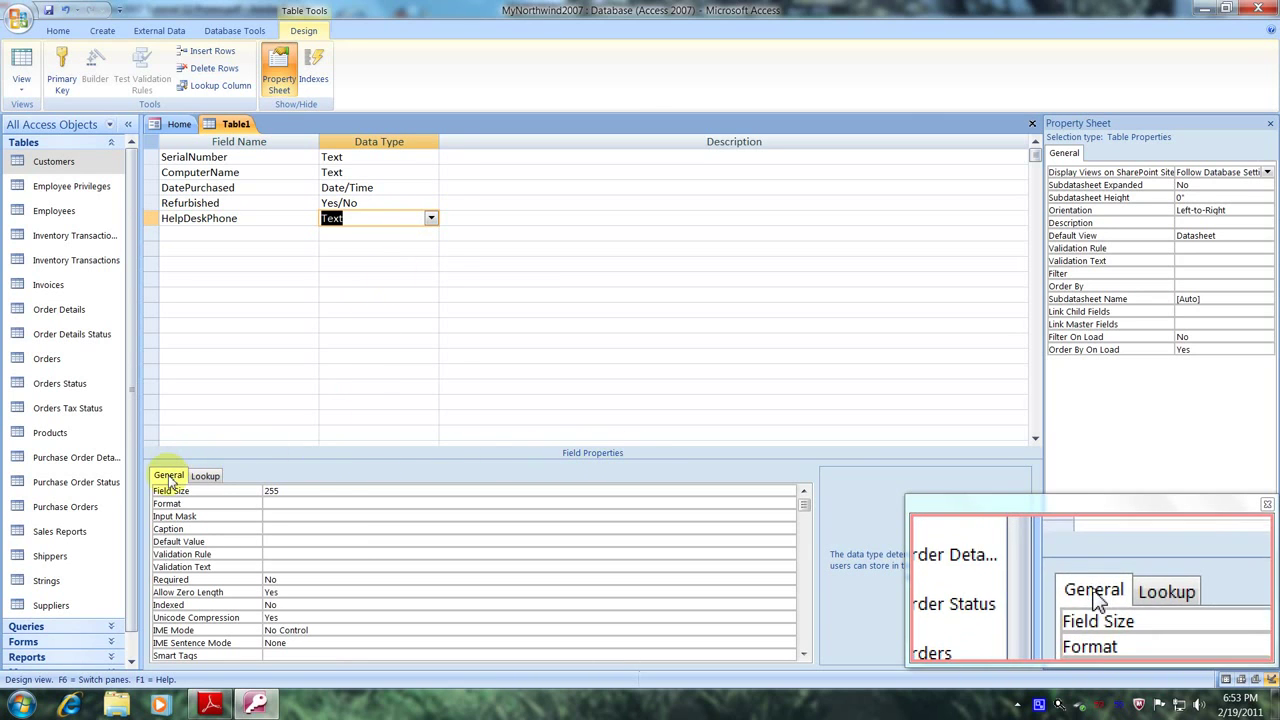
pyautogui.click(287, 490)
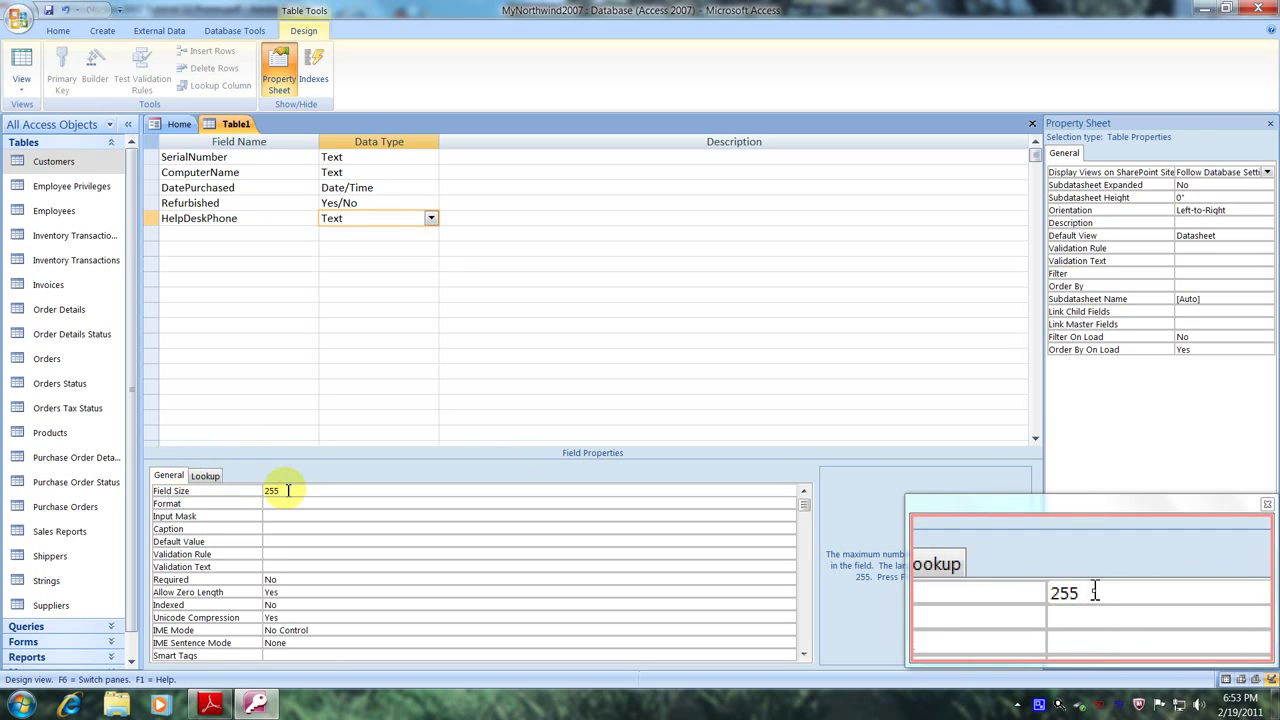
pyautogui.press('BackSpace')
pyautogui.press('BackSpace')
pyautogui.write('14')
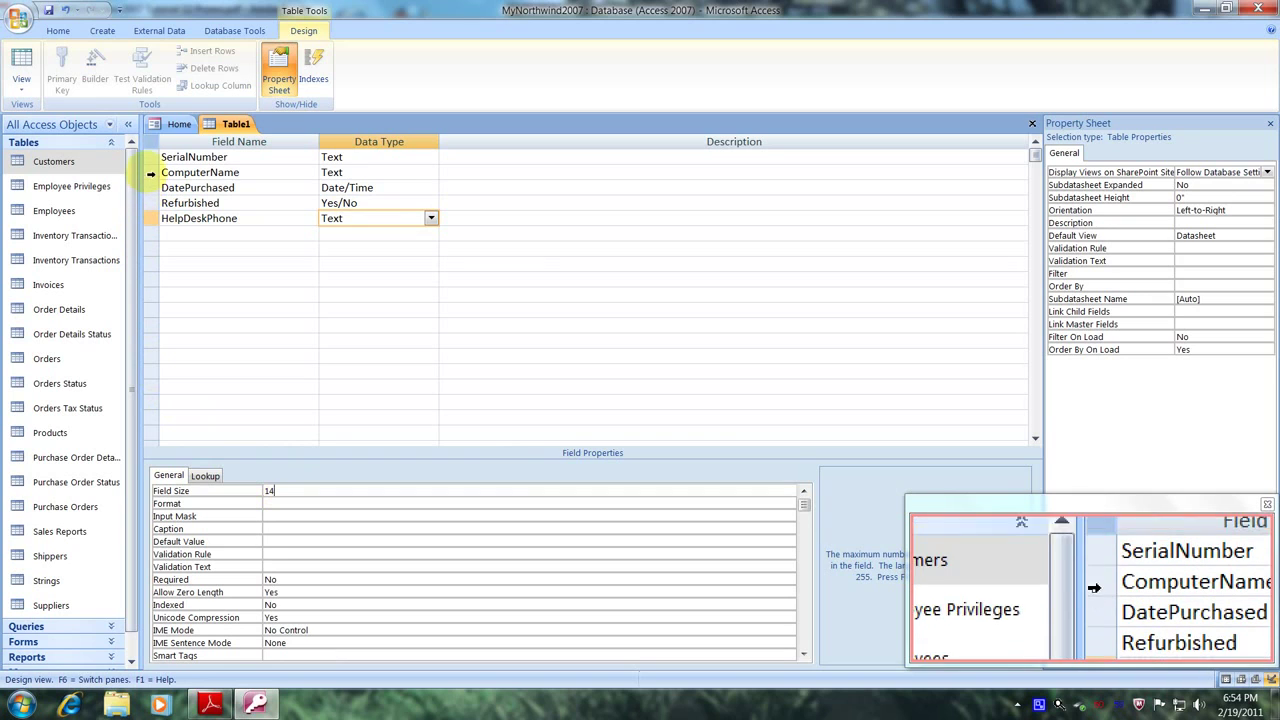
pyautogui.click(150, 158)
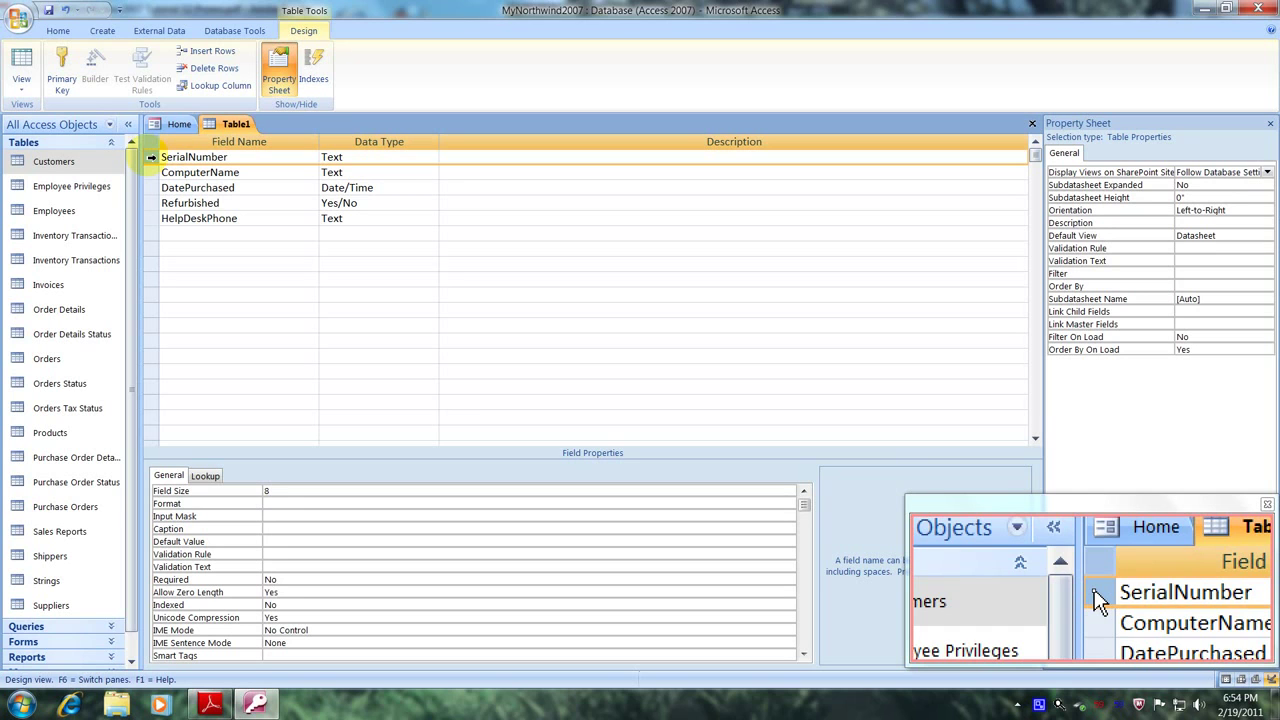
# Make the selected SerialNumber field the table's primary key.
pyautogui.click(61, 87)
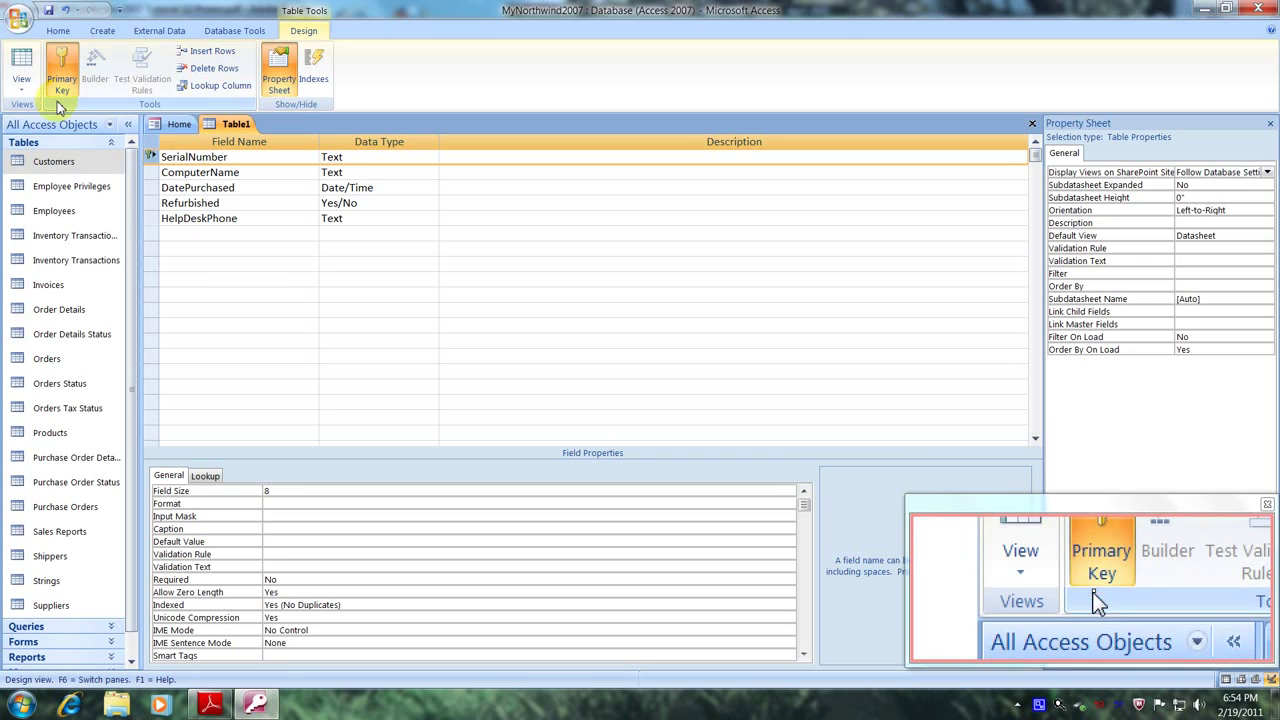
pyautogui.rightClick(238, 130)
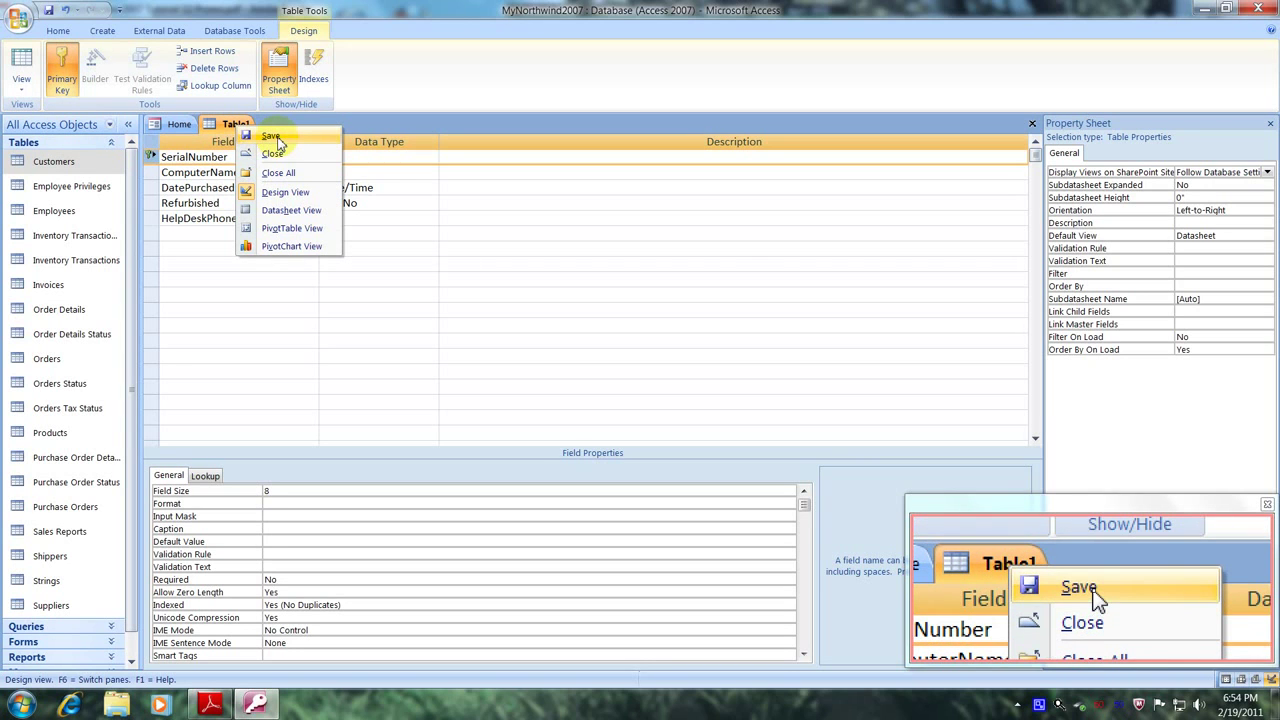
# Save Table1 as 'Computers' and open it from the navigation pane.
pyautogui.click(272, 137)
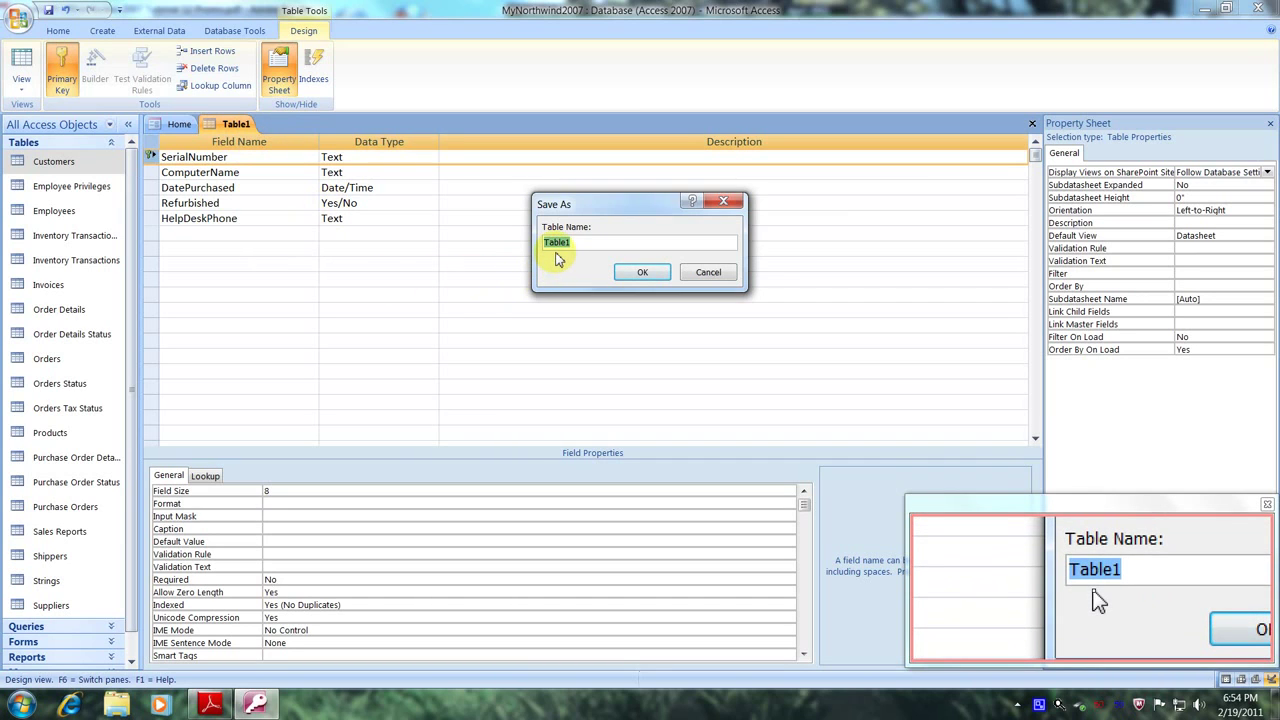
pyautogui.write('Comput')
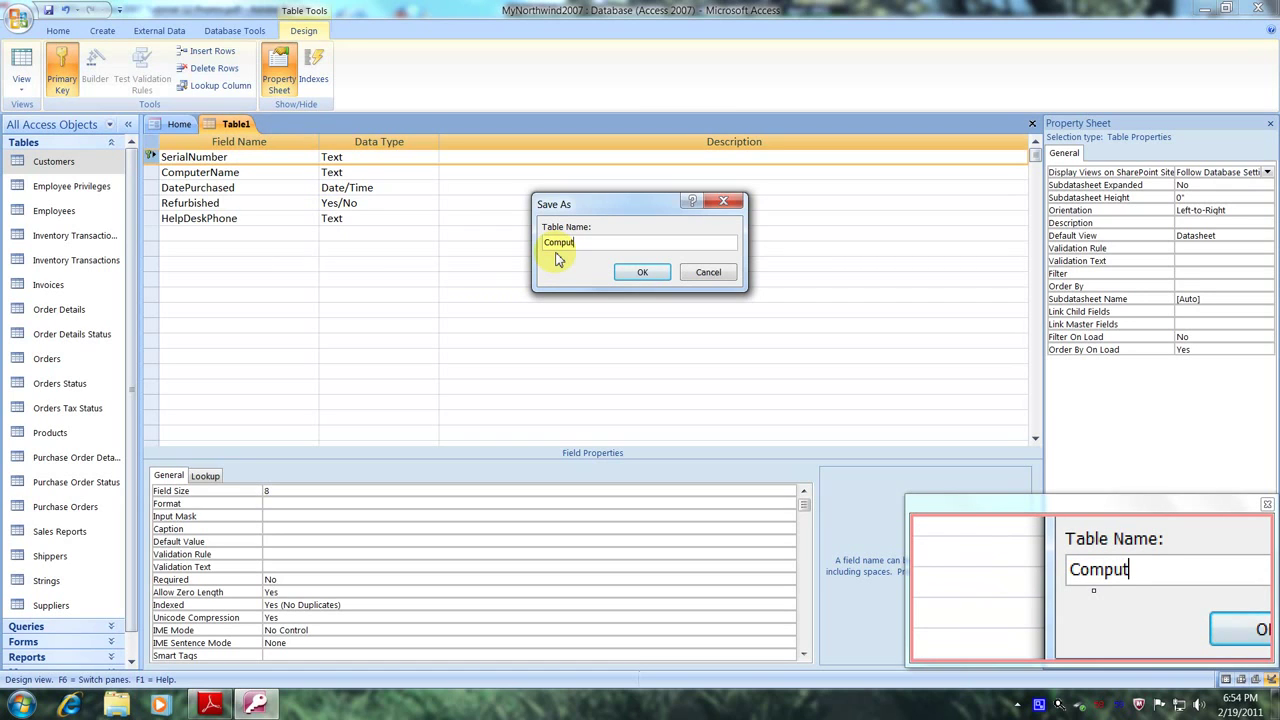
pyautogui.write('ers')
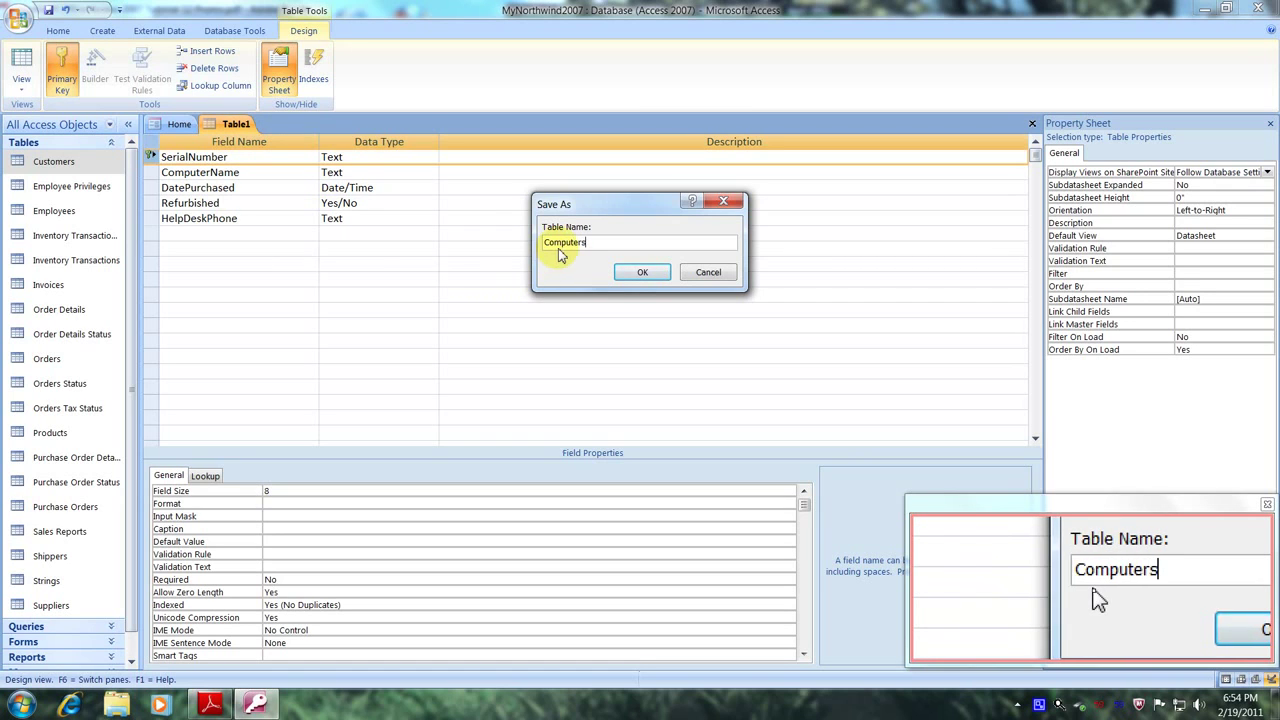
pyautogui.click(642, 272)
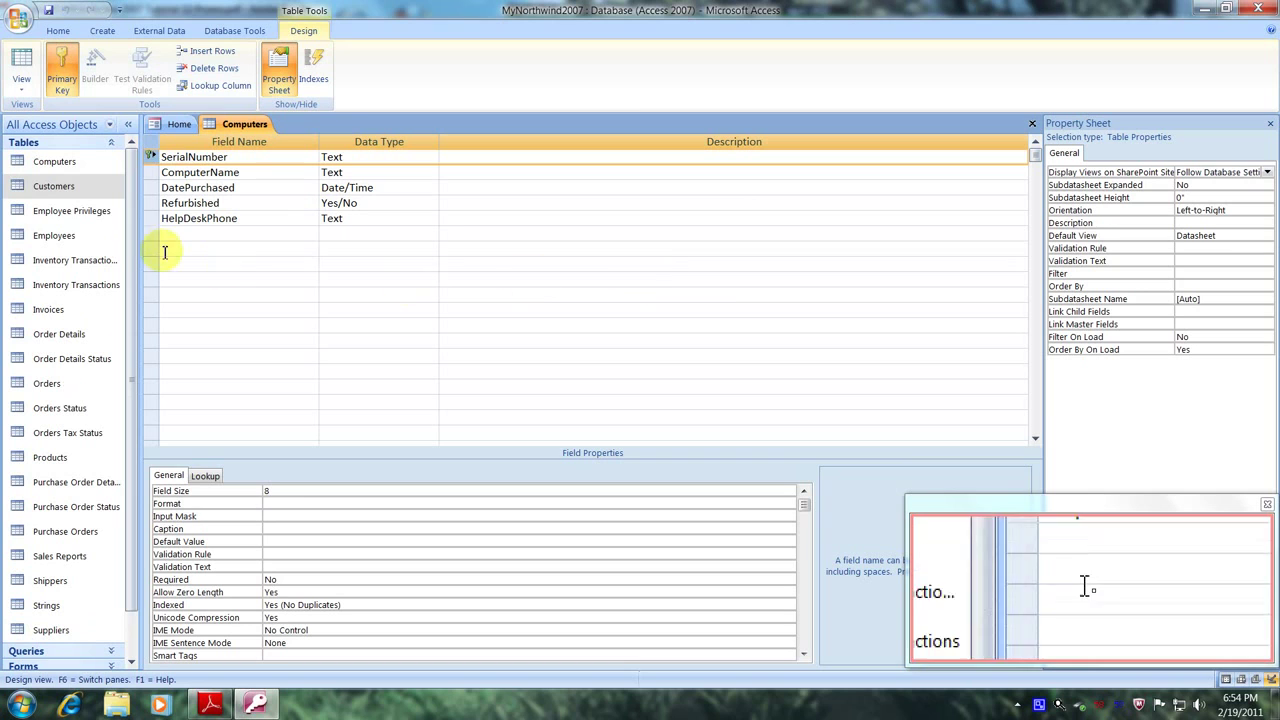
pyautogui.doubleClick(55, 168)
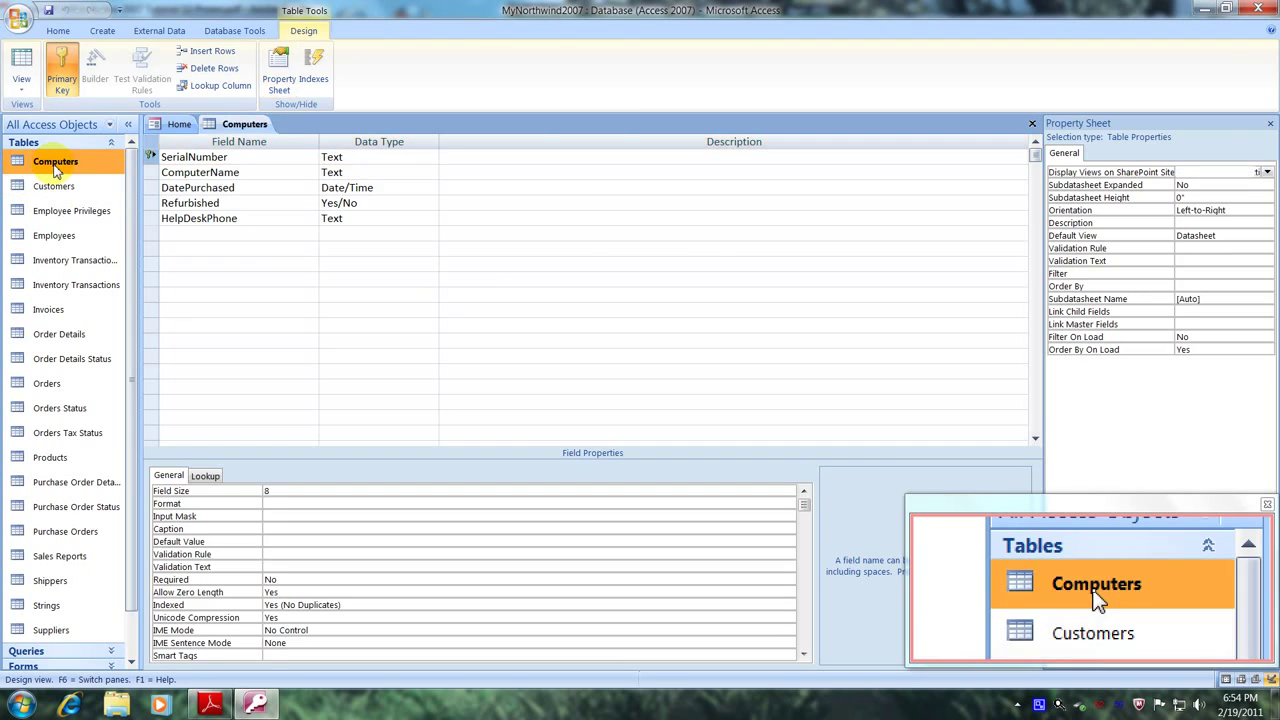